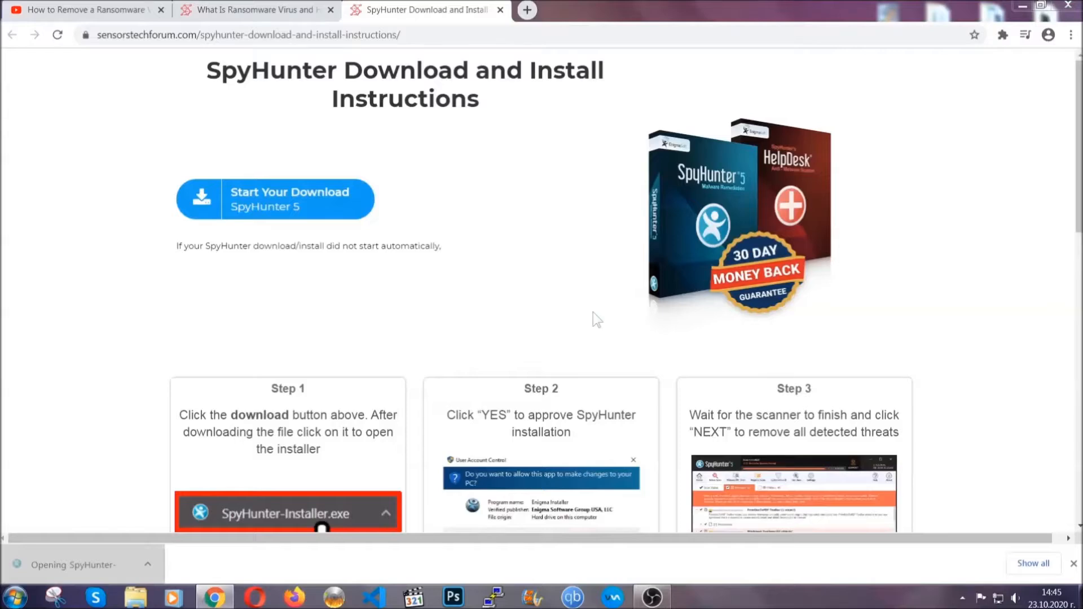
Step: Install SpyHunter 5 with English as the installer language, accepting the EULA and Privacy Policy, and finish the setup
scroll(557, 314, down, 2)
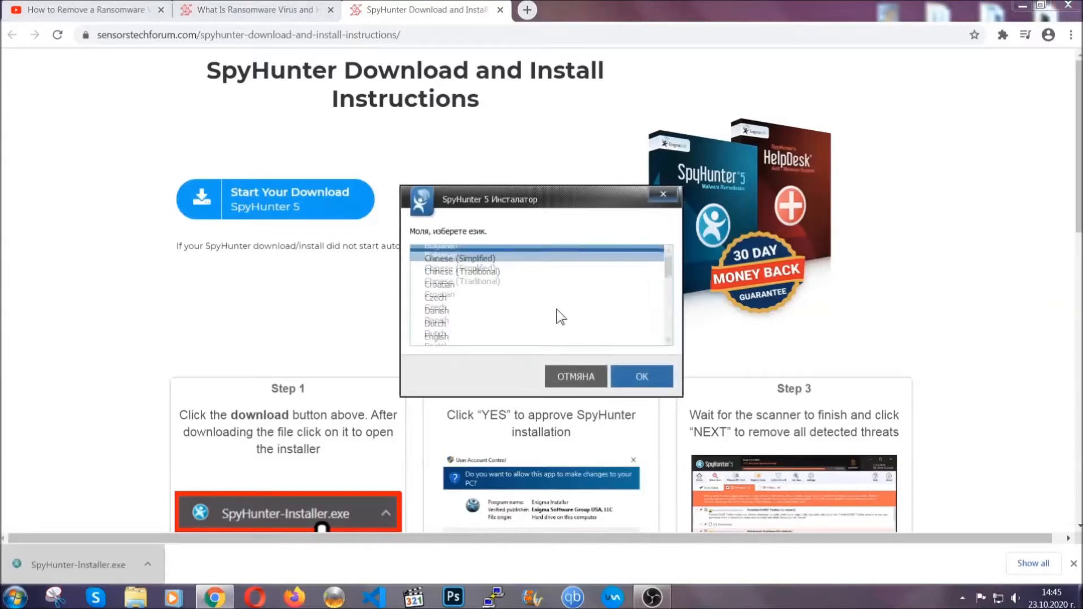
click(508, 308)
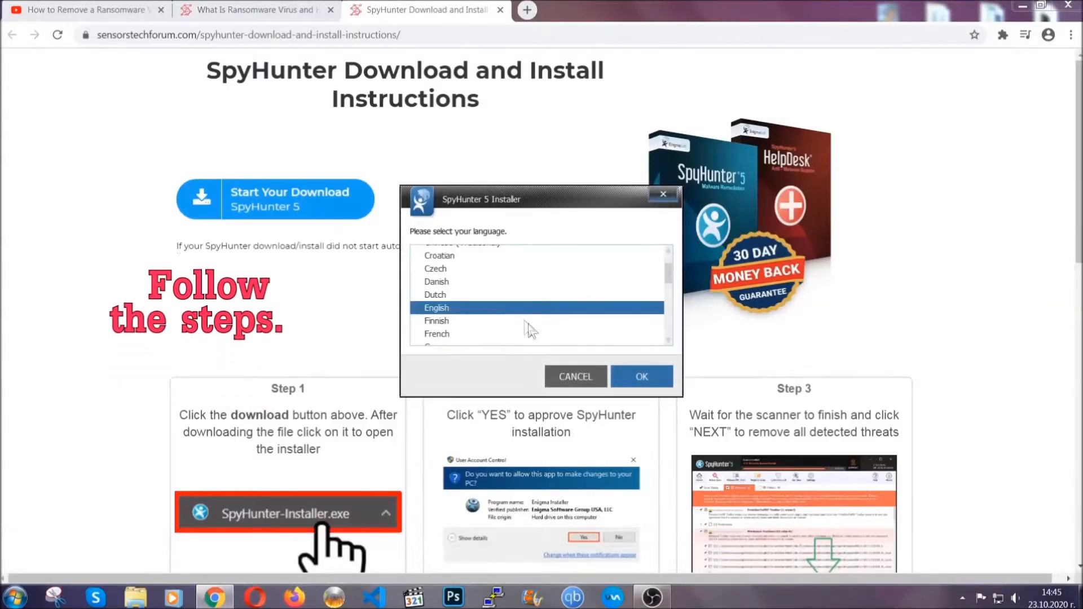
click(632, 378)
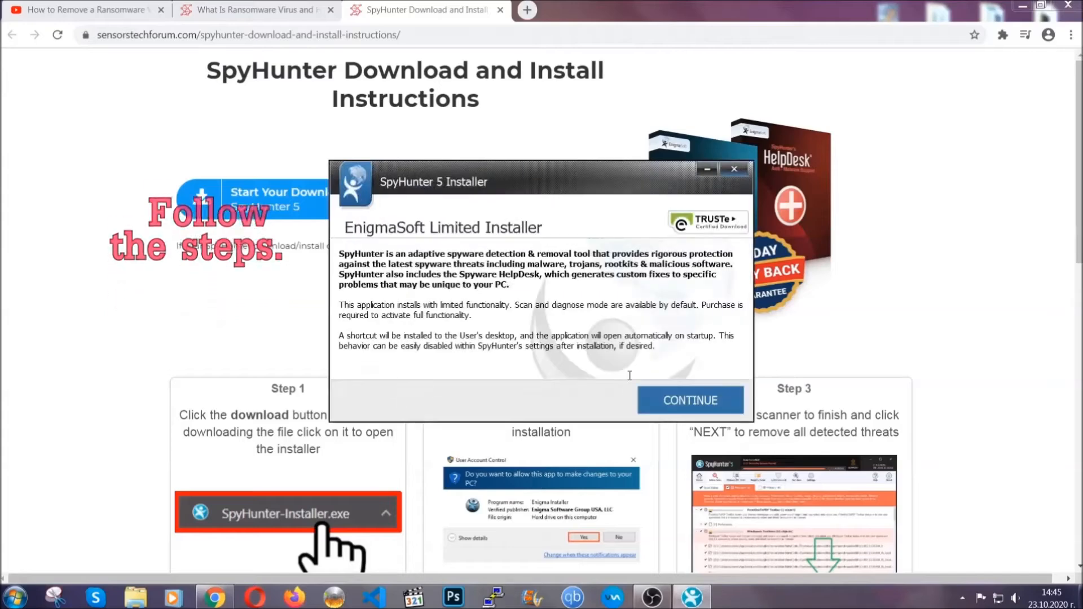
click(655, 392)
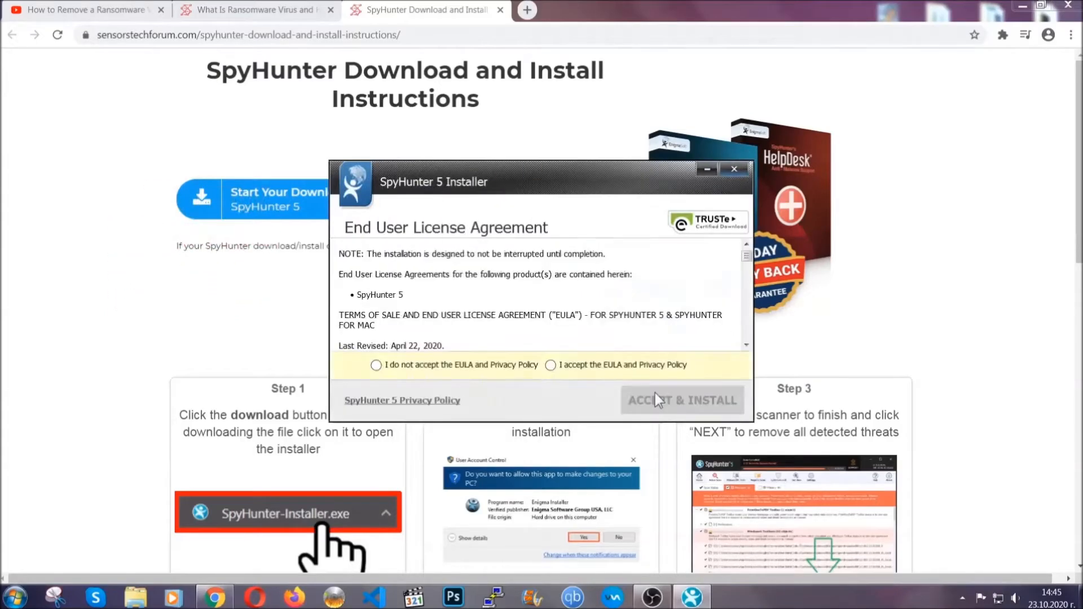
click(621, 365)
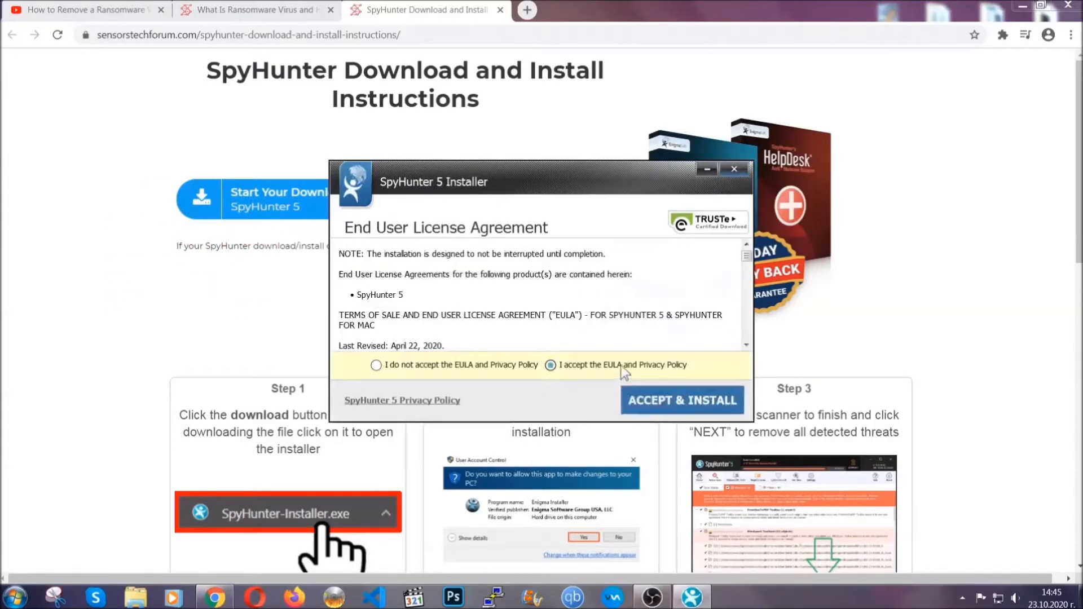
click(648, 401)
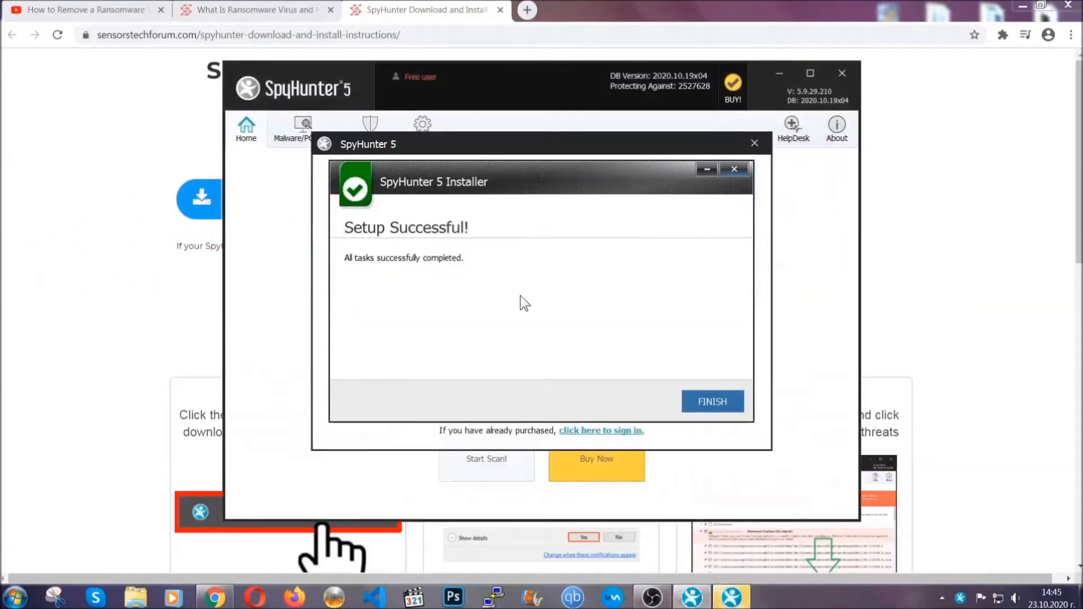
click(693, 403)
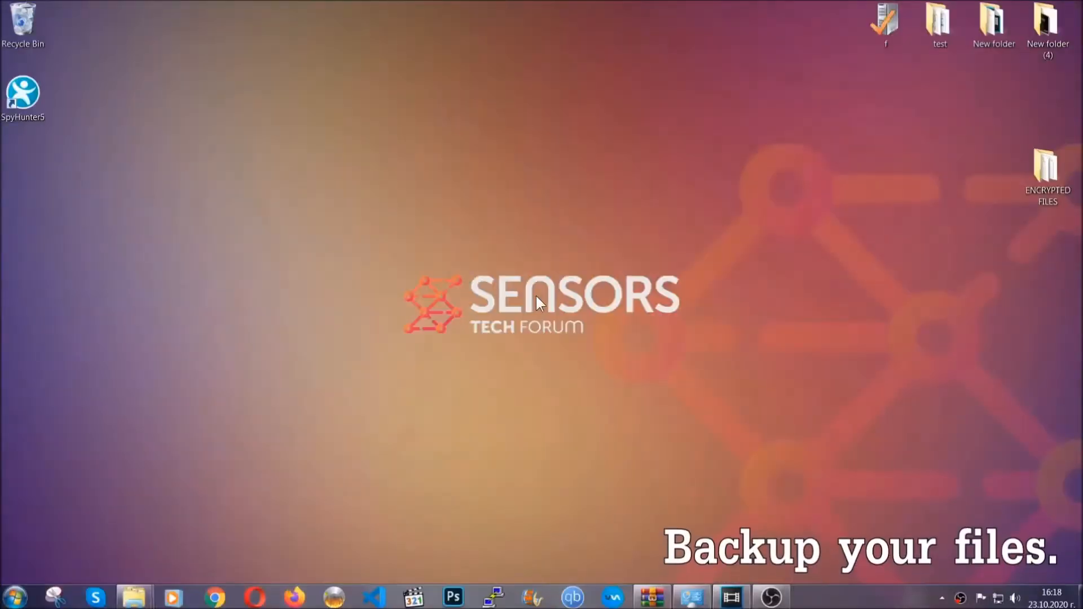
Step: Copy all files in the desktop folder ENCRYPTED FILES and minimize the folder window
double_click(1040, 174)
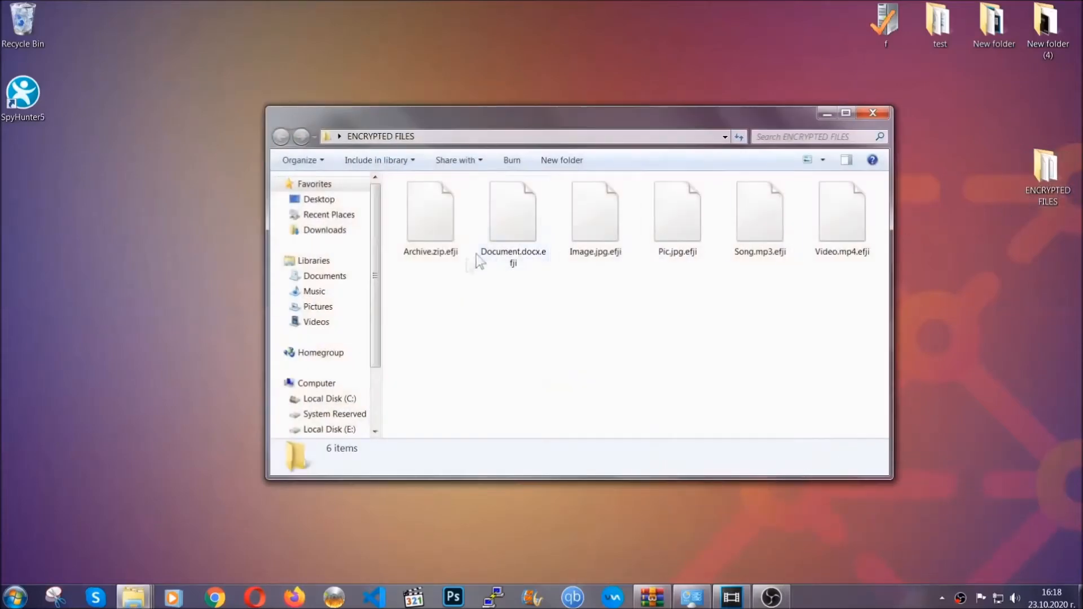
drag(404, 289, 847, 200)
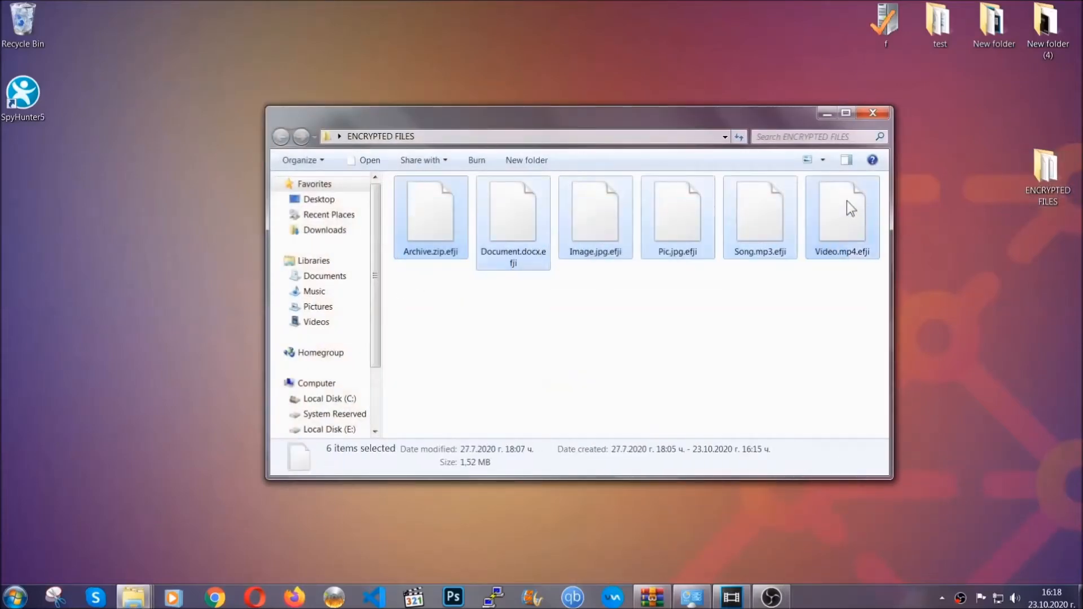
right_click(846, 201)
click(875, 349)
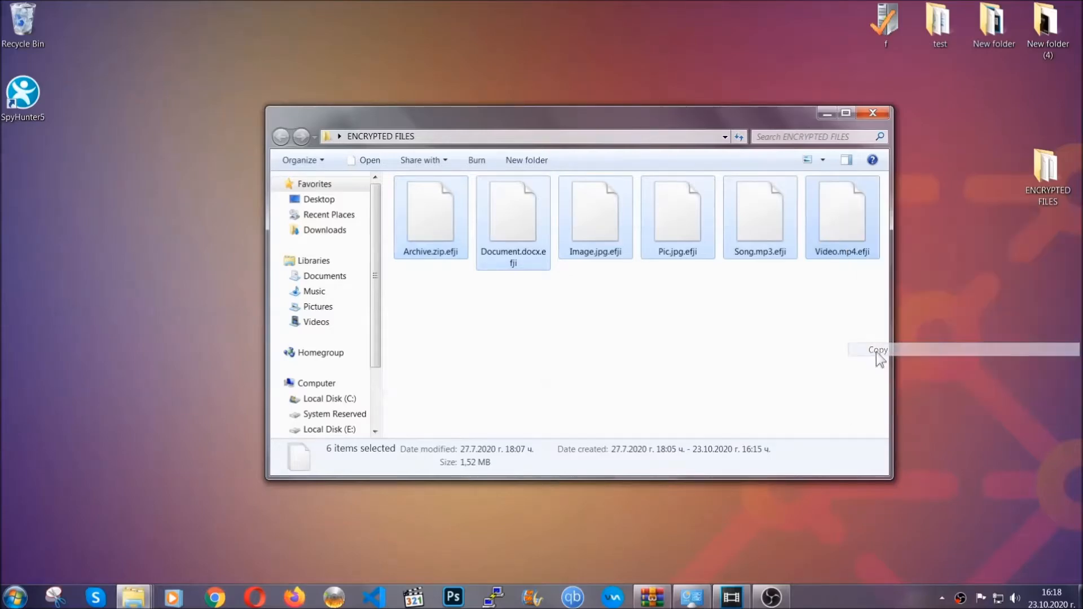
click(828, 113)
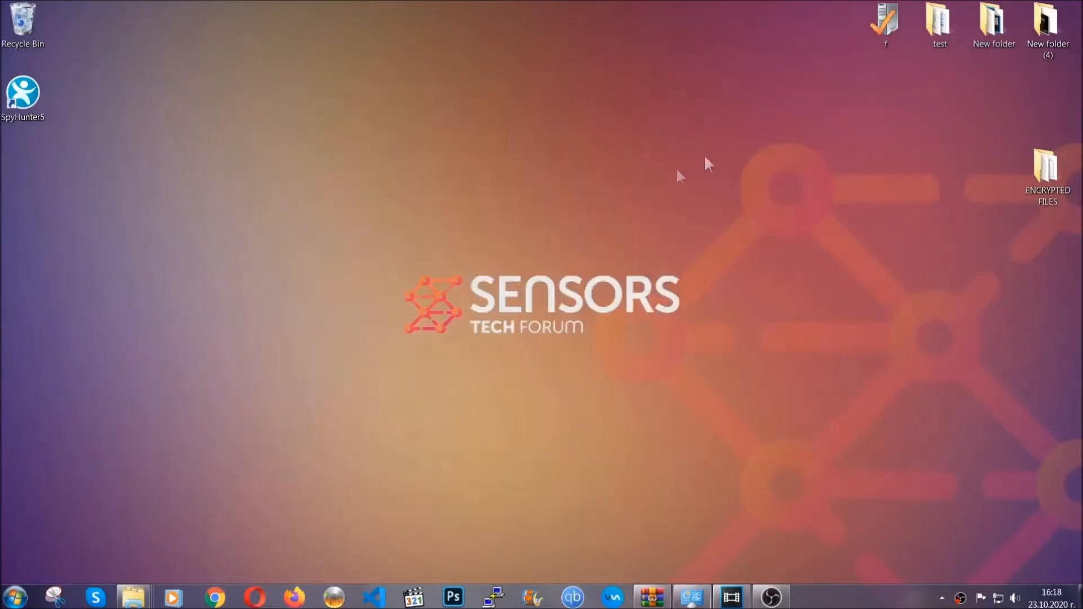
Step: Paste the copied encrypted files into the root of FLASH DRIVE (H:) and close its window
click(13, 597)
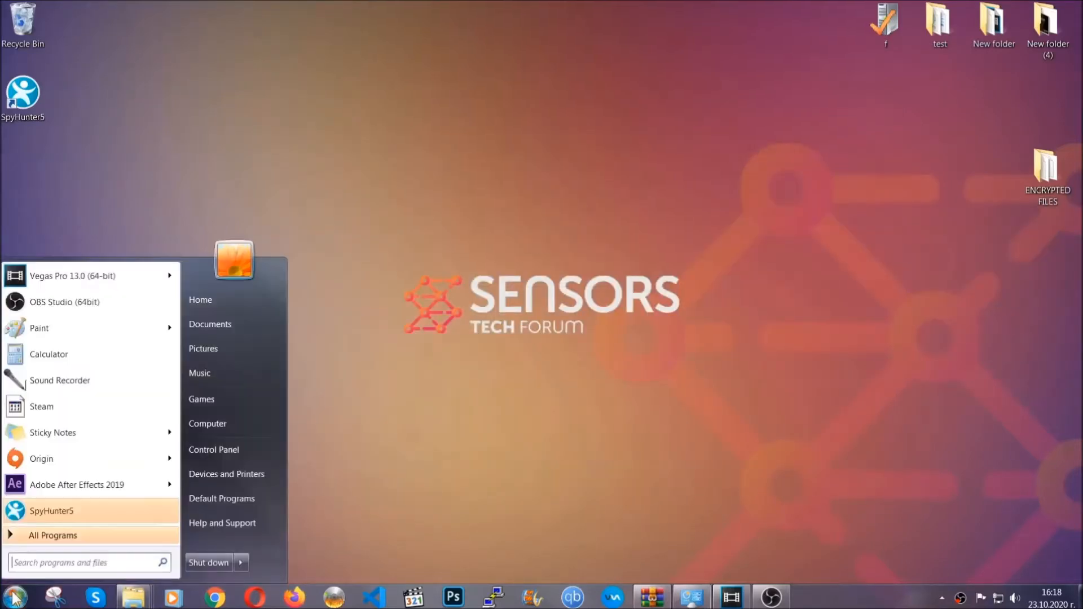
click(205, 423)
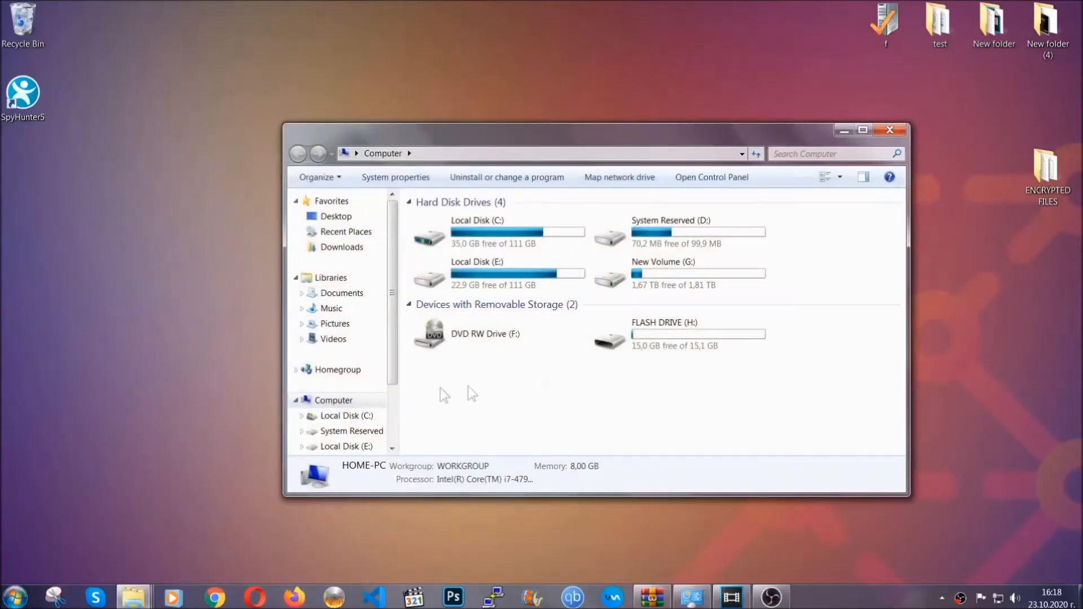
double_click(680, 337)
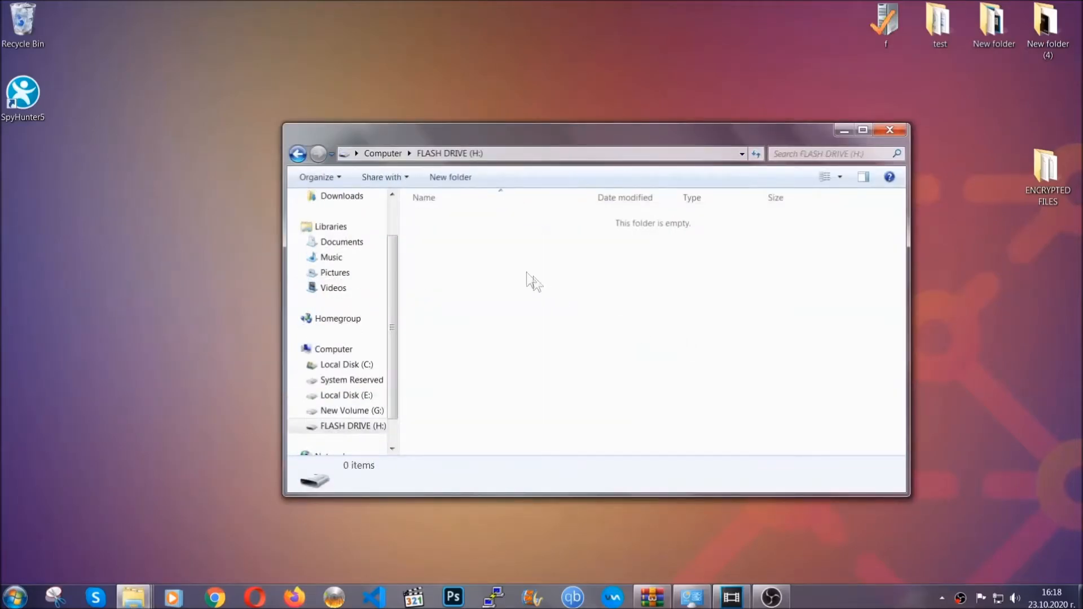
right_click(468, 251)
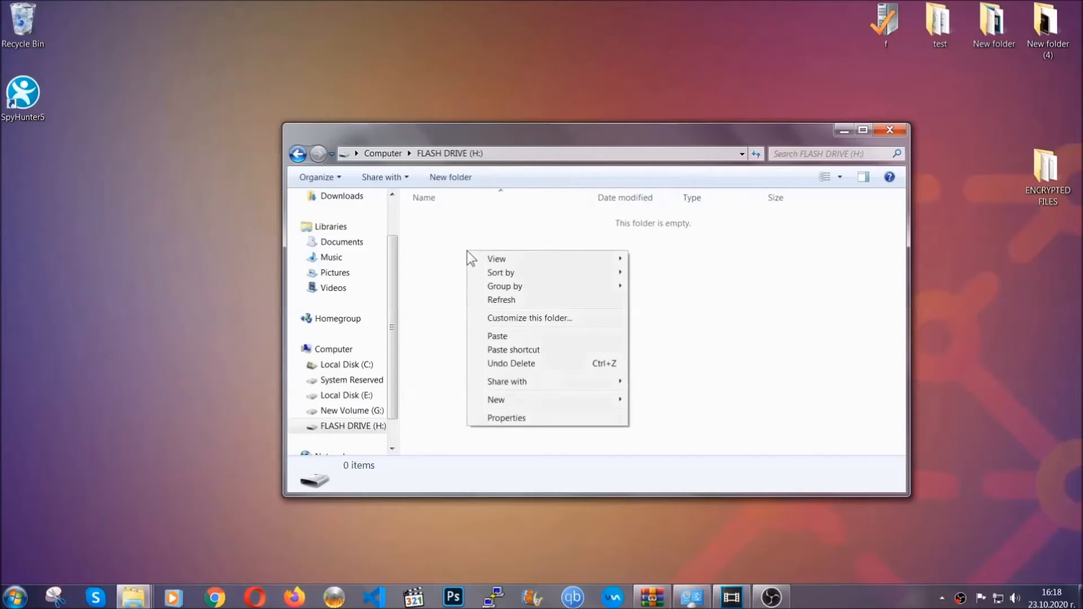
click(493, 337)
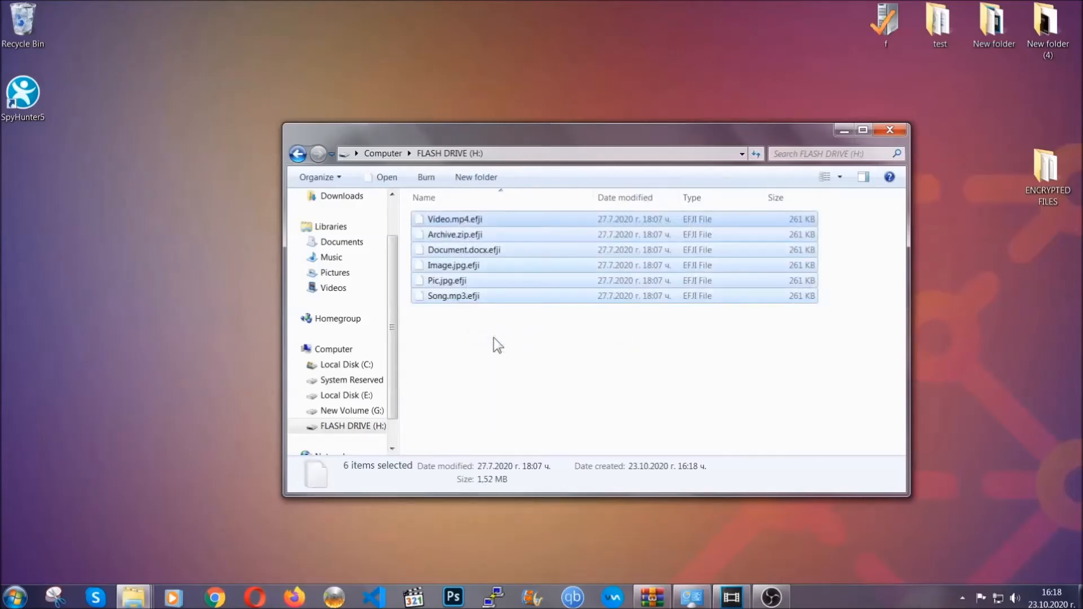
click(493, 337)
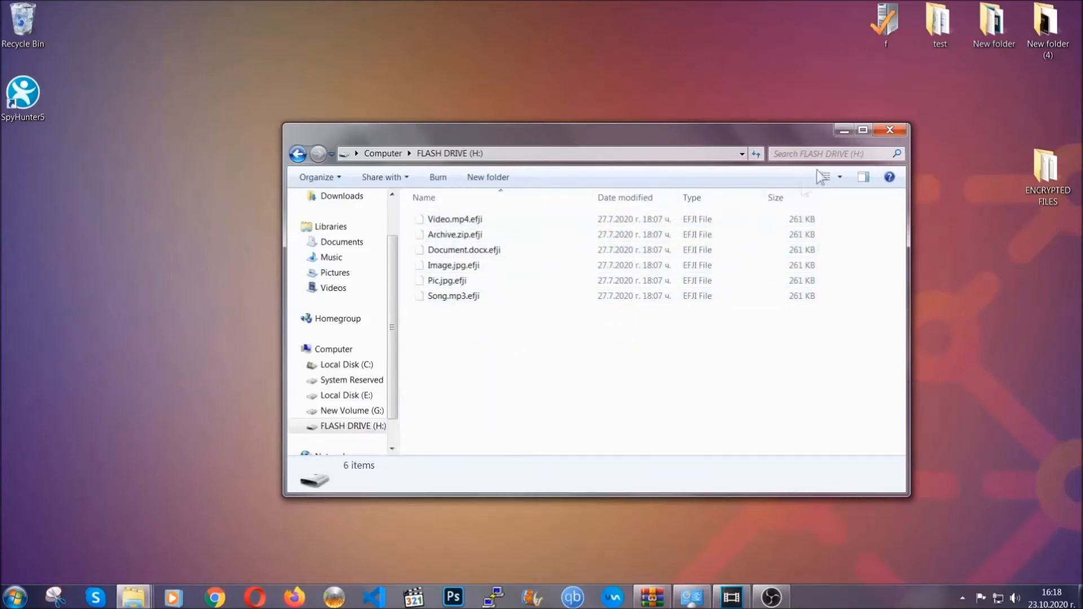
click(894, 129)
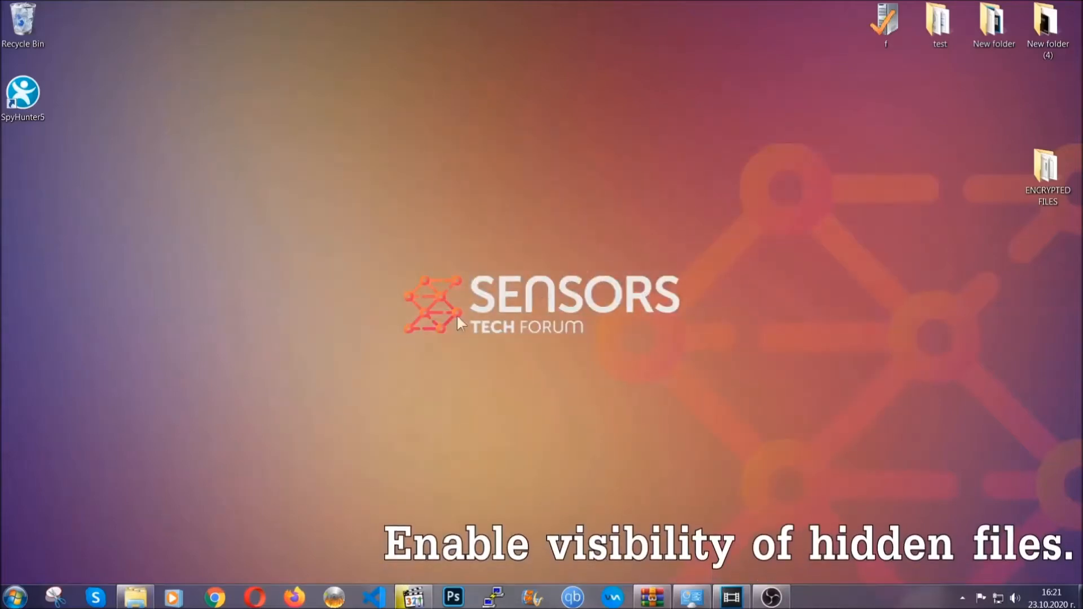
Step: Search Windows for "show hidden files and folders" and open the matching Control Panel setting
click(23, 596)
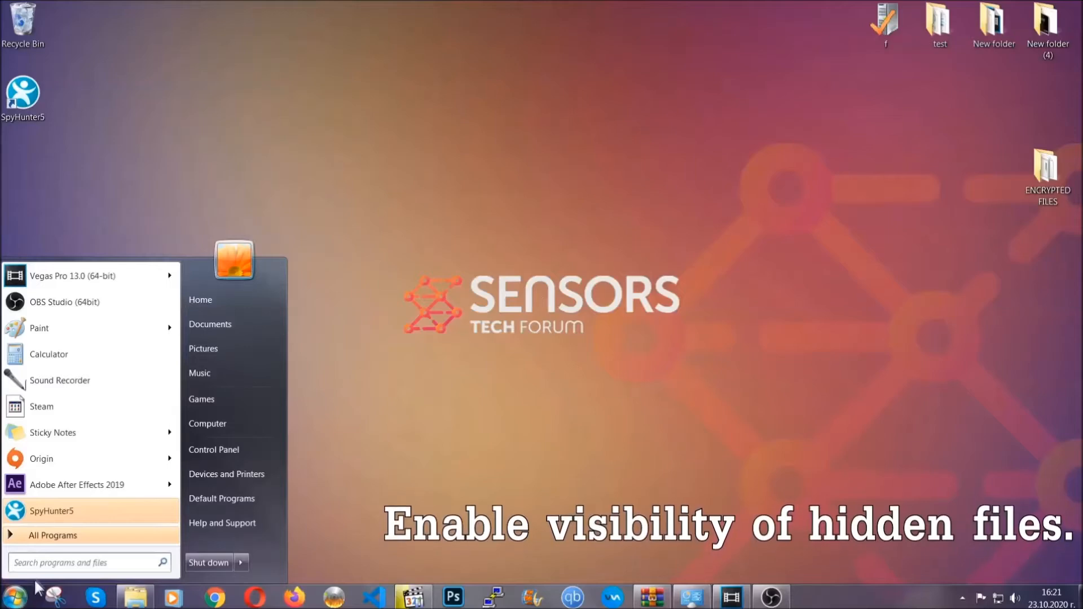
click(46, 555)
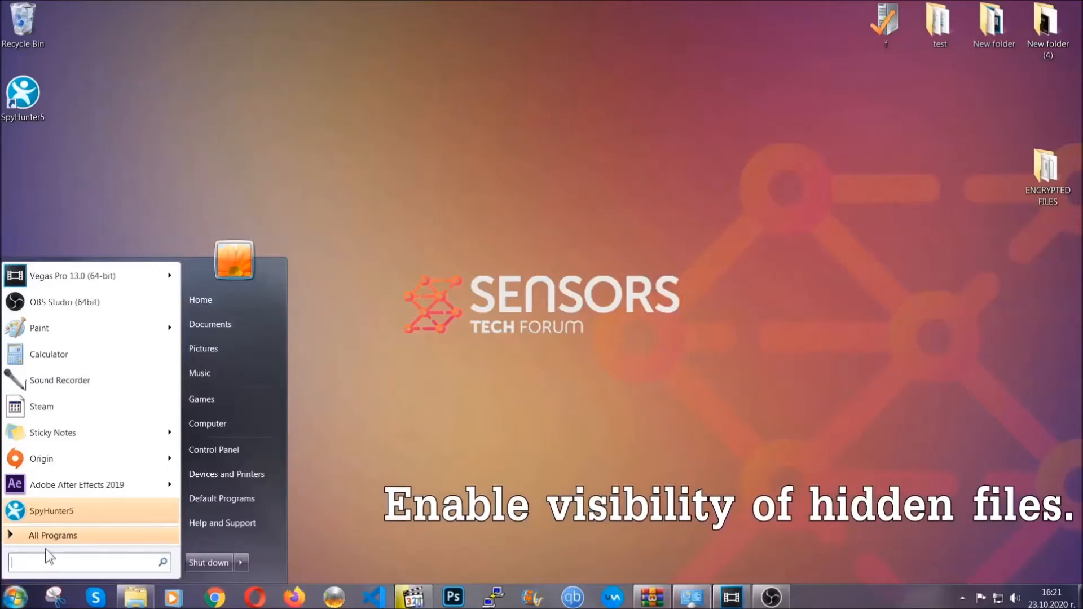
text(show hidden)
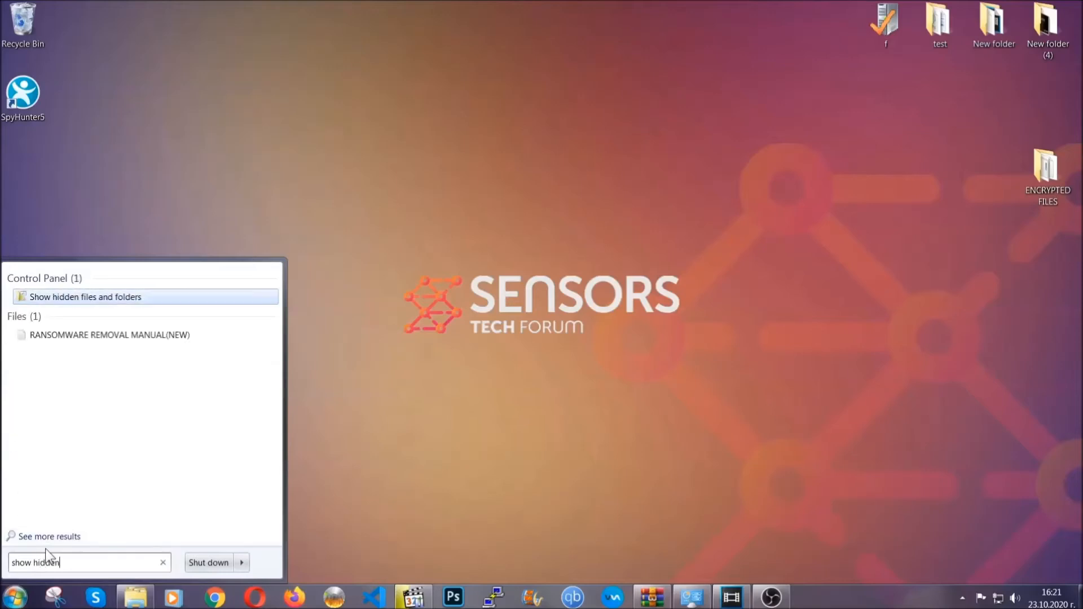
text( files and folder)
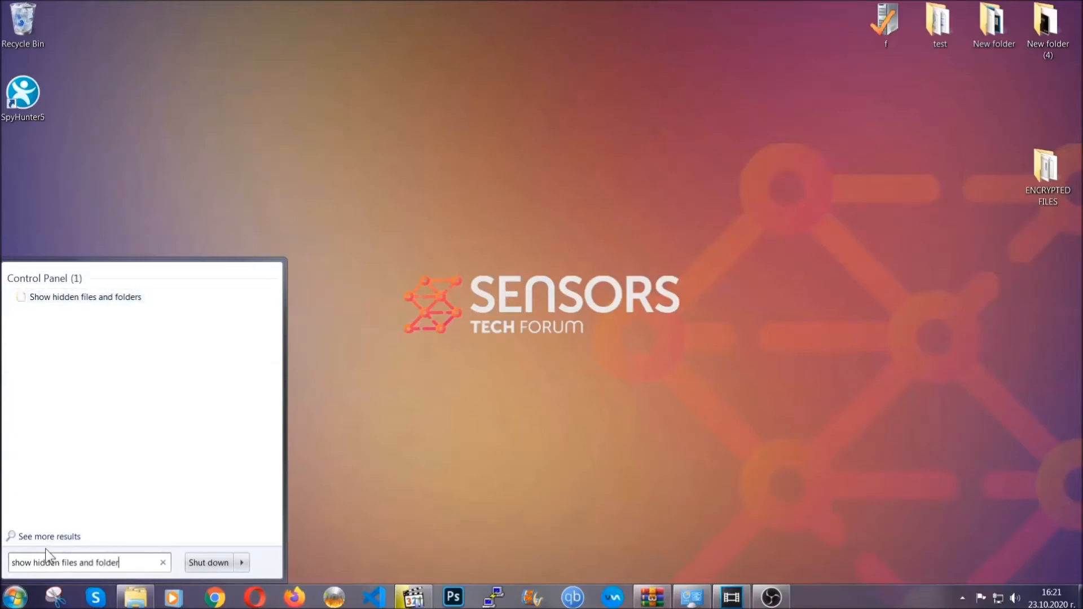
text(s)
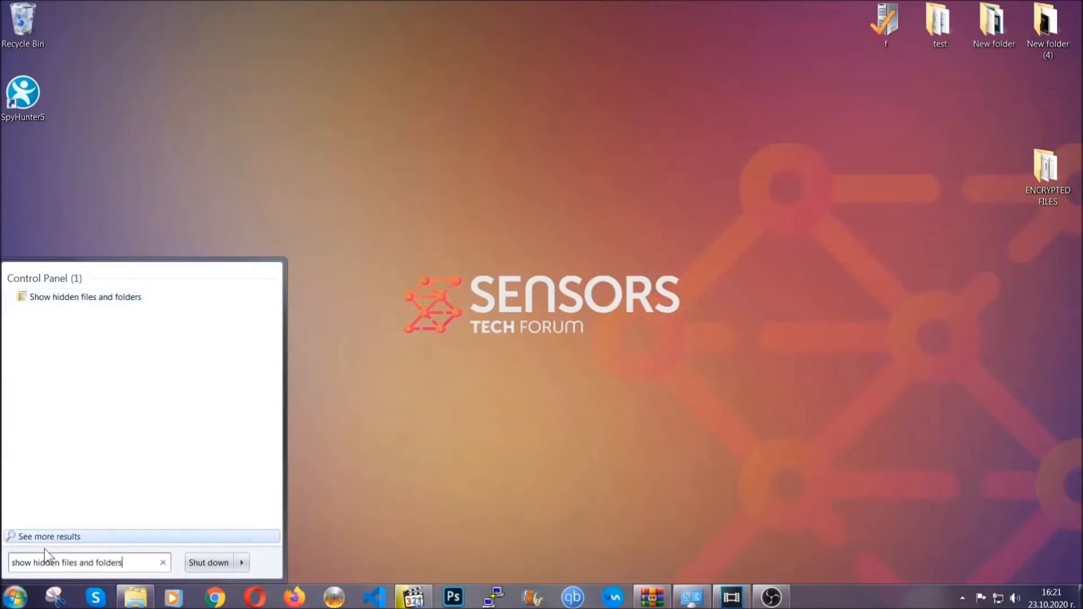
click(125, 296)
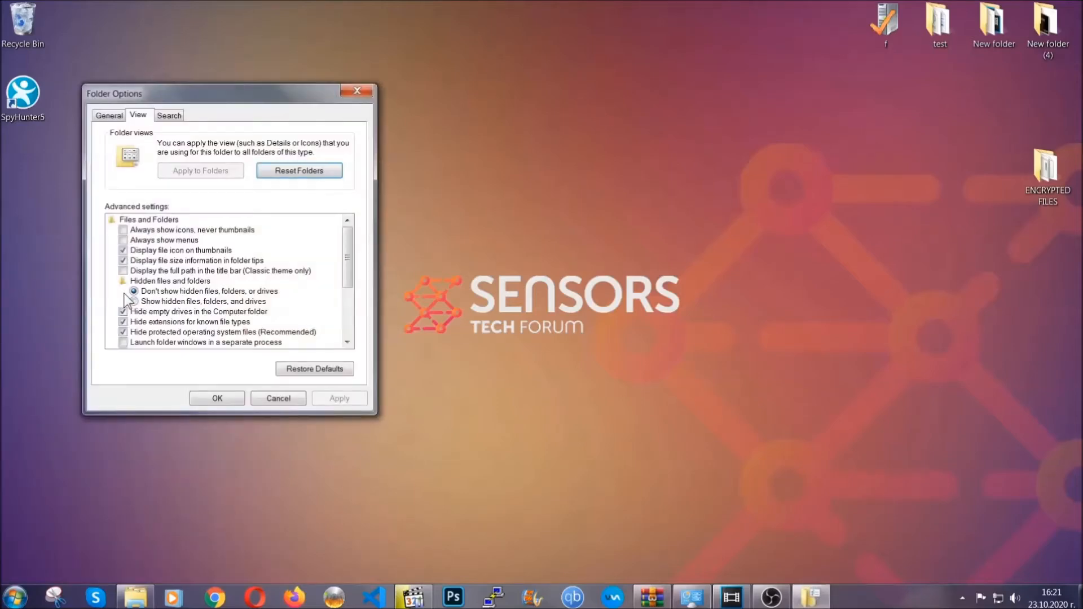
Step: Set the folder options to show hidden files, folders, and drives, and apply the change
click(155, 302)
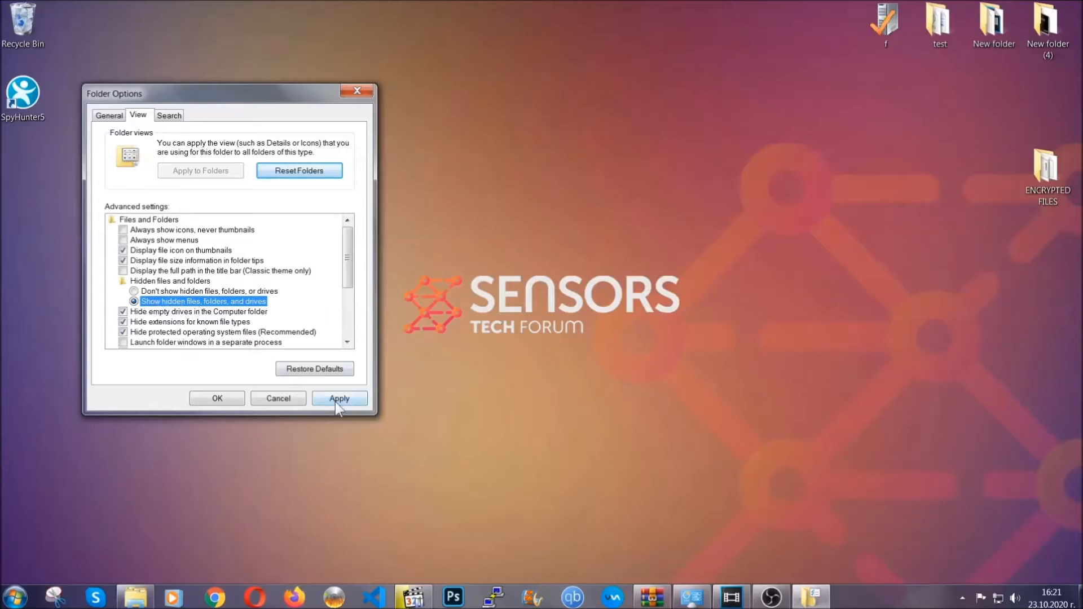
click(337, 399)
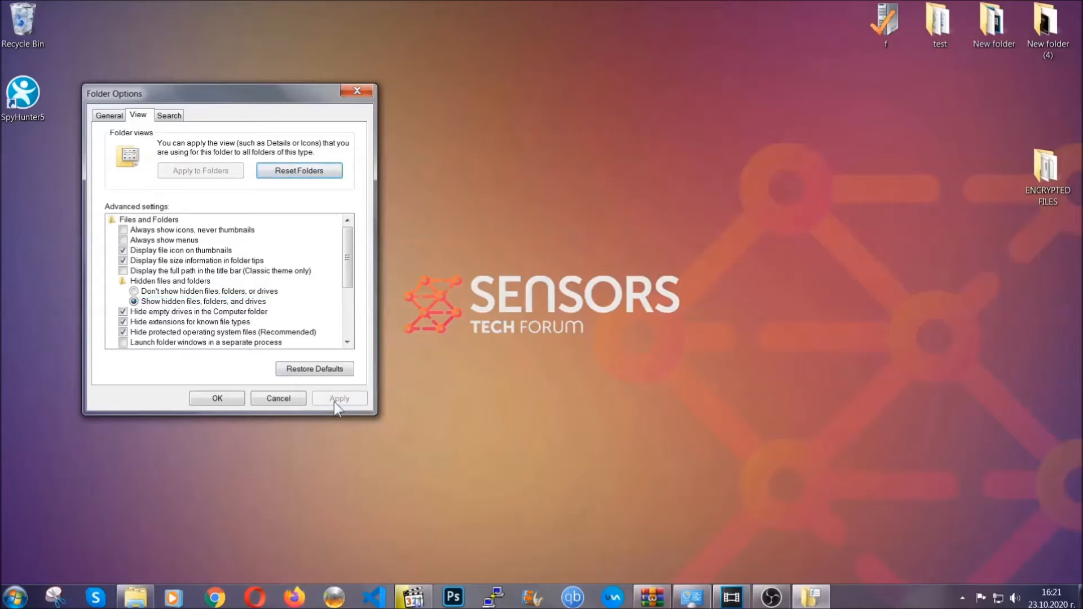
click(216, 398)
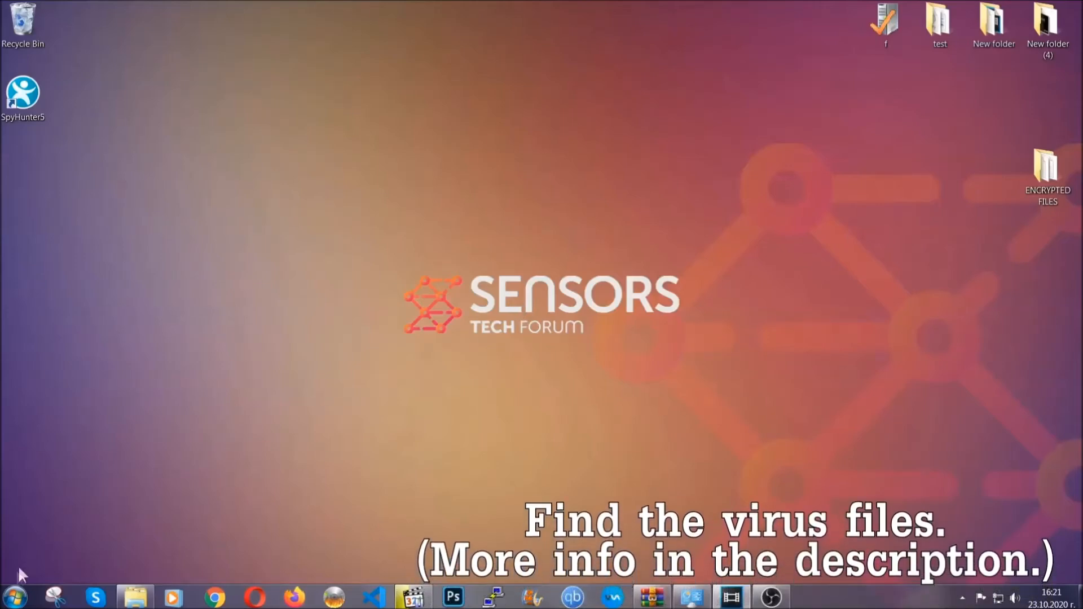
Step: Search the whole computer for "fileextension:exe Example Virus Name"
click(13, 598)
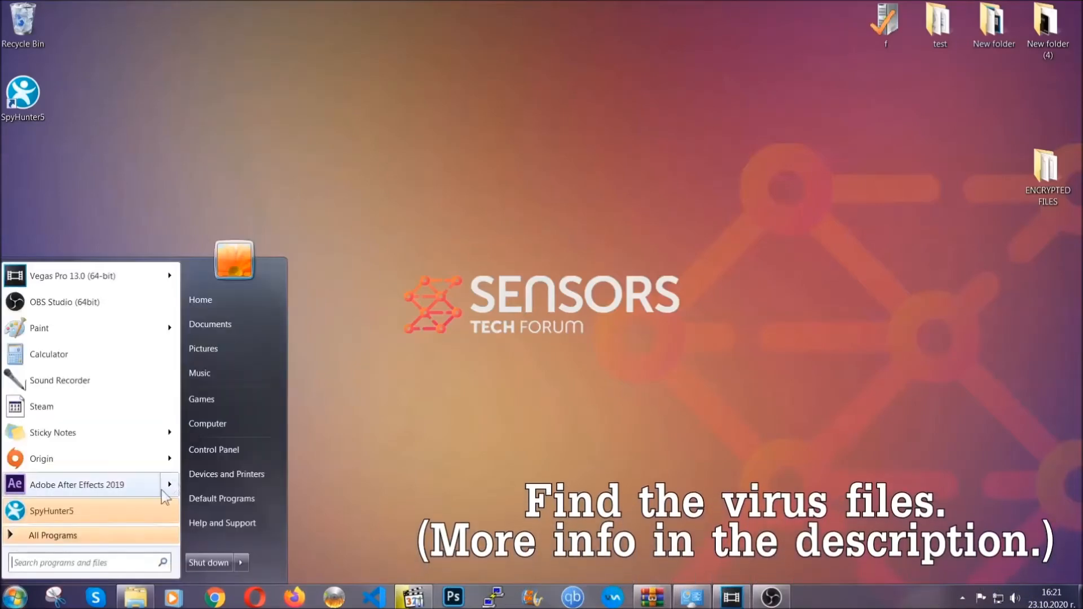
click(222, 423)
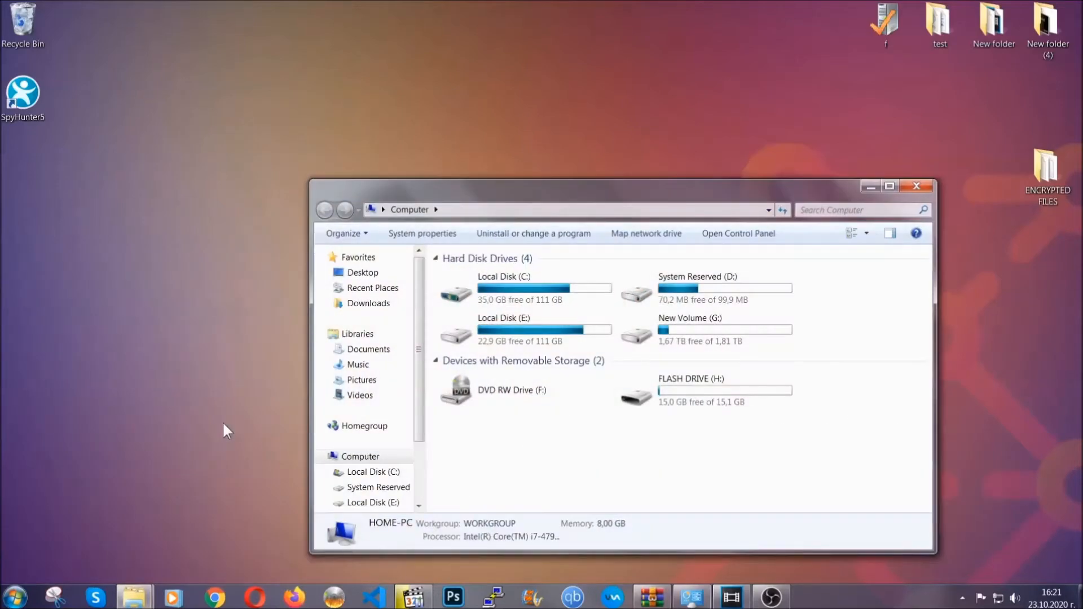
drag(584, 193, 513, 145)
click(738, 162)
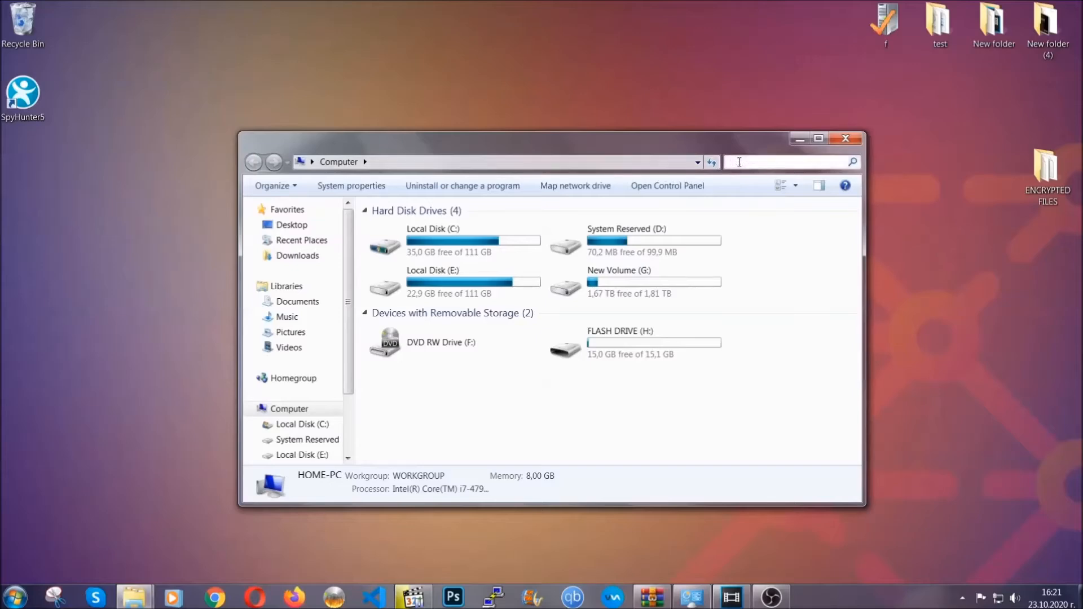
text(fileextensio)
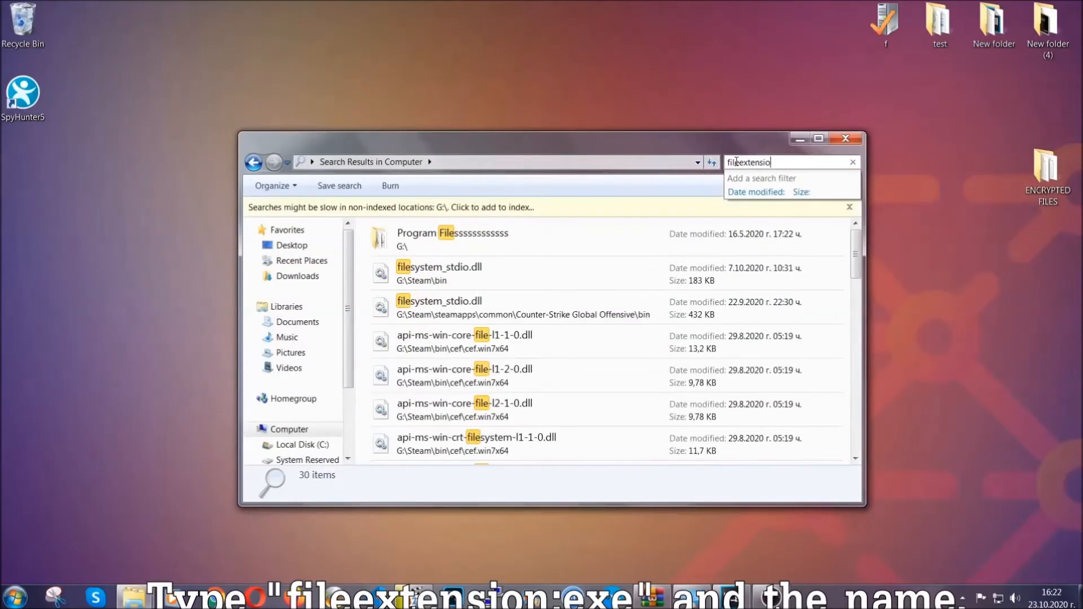
text(n:exe)
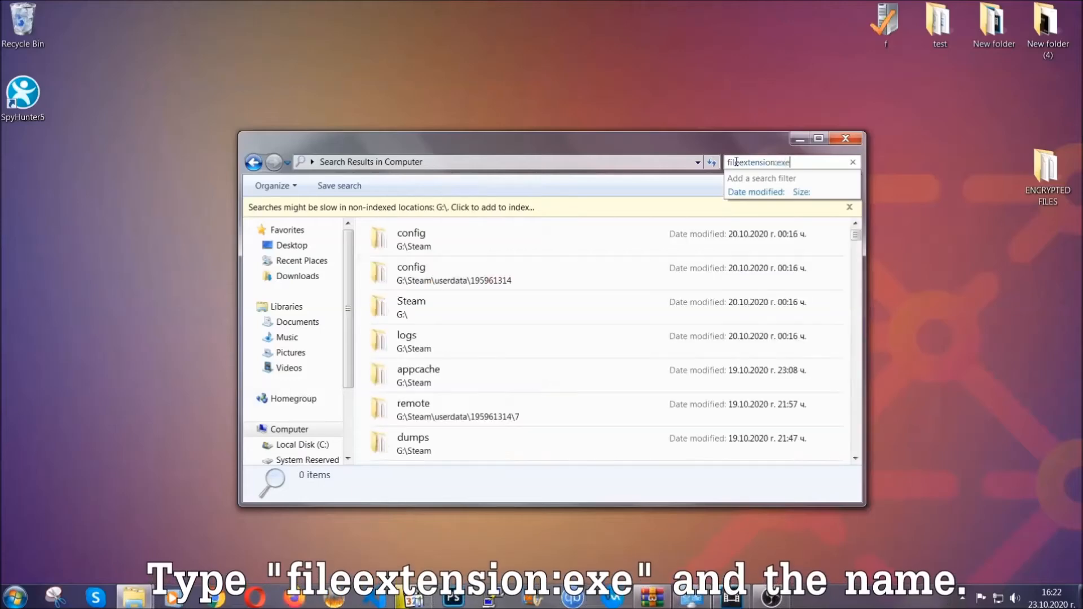
text( Exam)
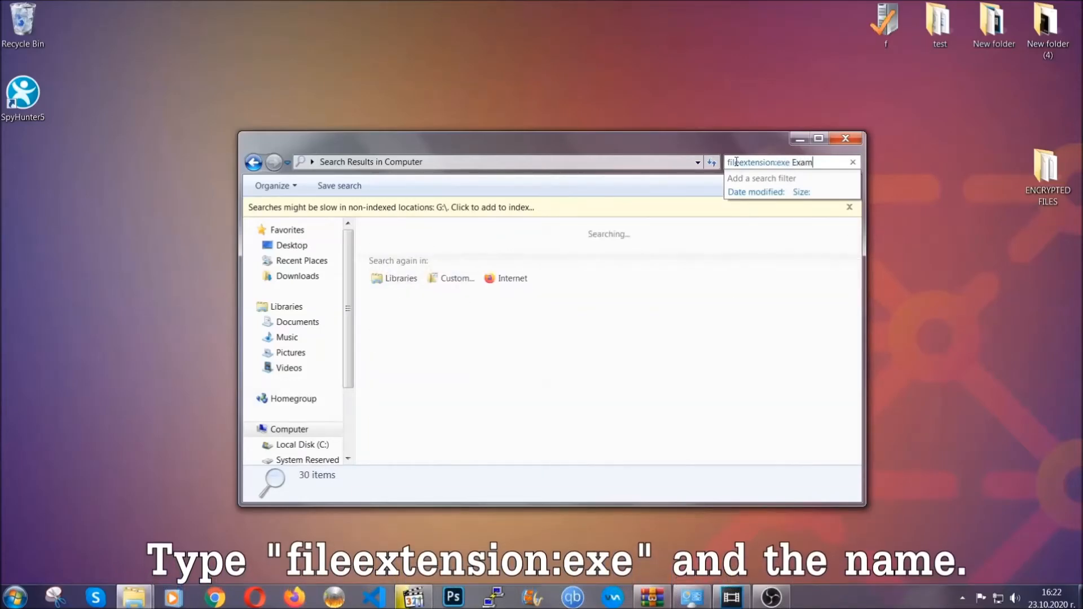
text(ple Vi)
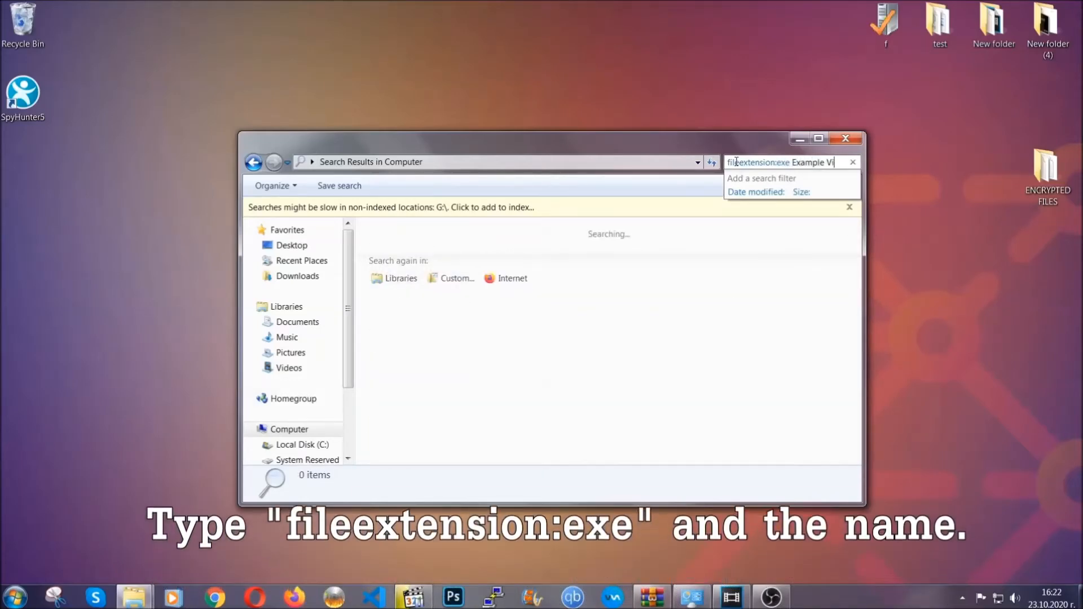
text(rss Name)
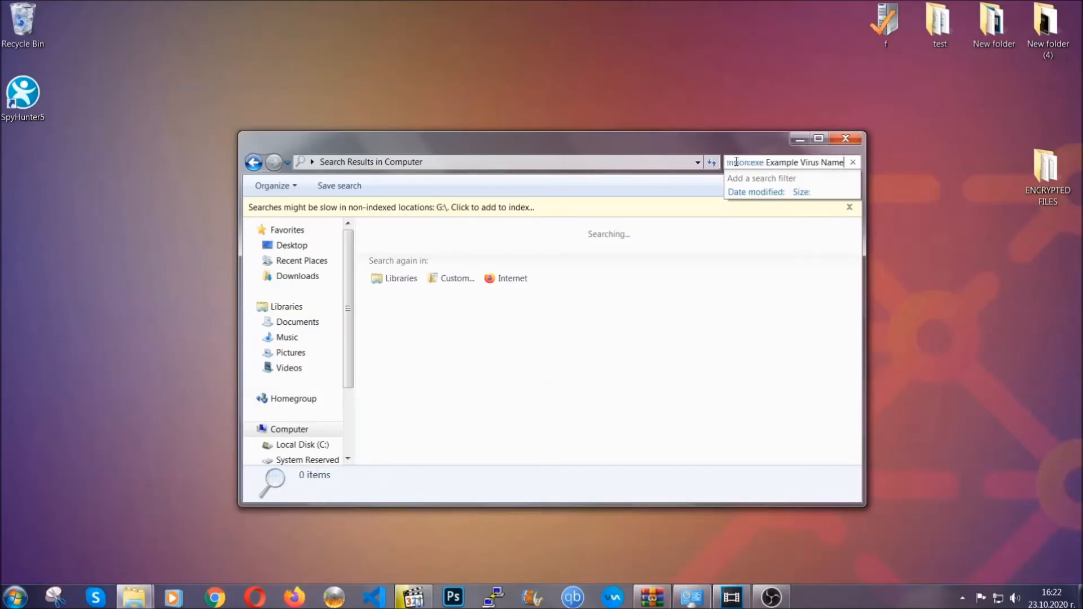
Step: Run the virus file search, delete the found EXAMPLE VIRUS NAME application to the Recycle Bin, and close the search window
key(Return)
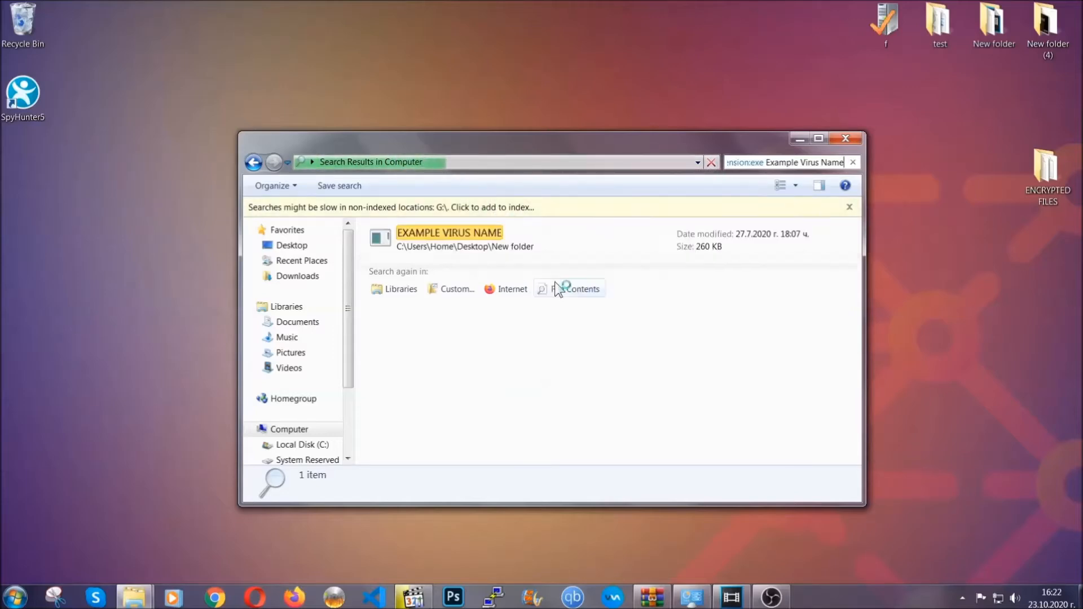
click(473, 229)
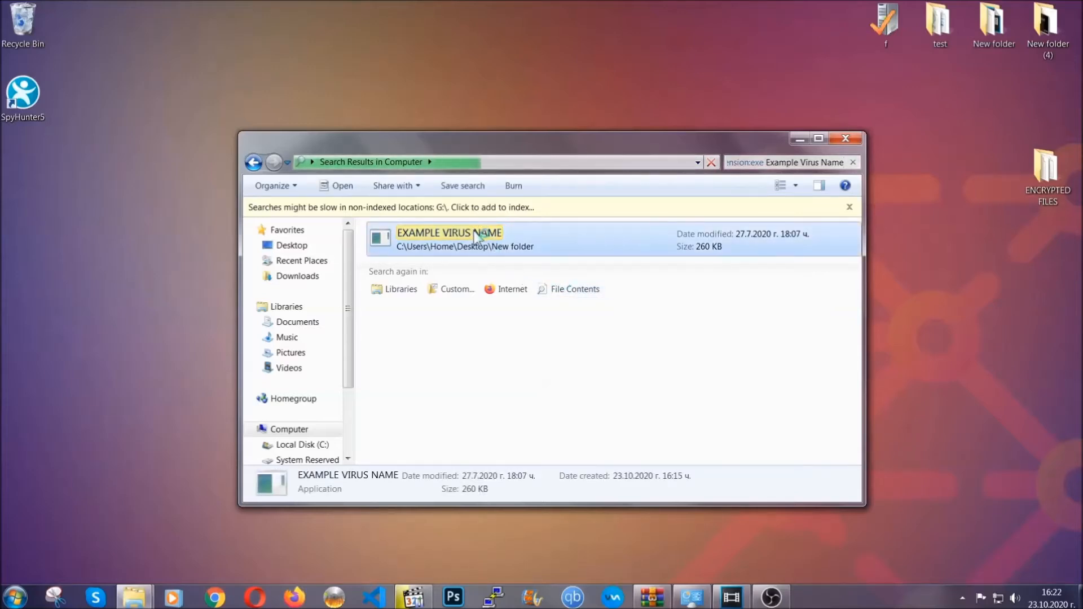
right_click(472, 231)
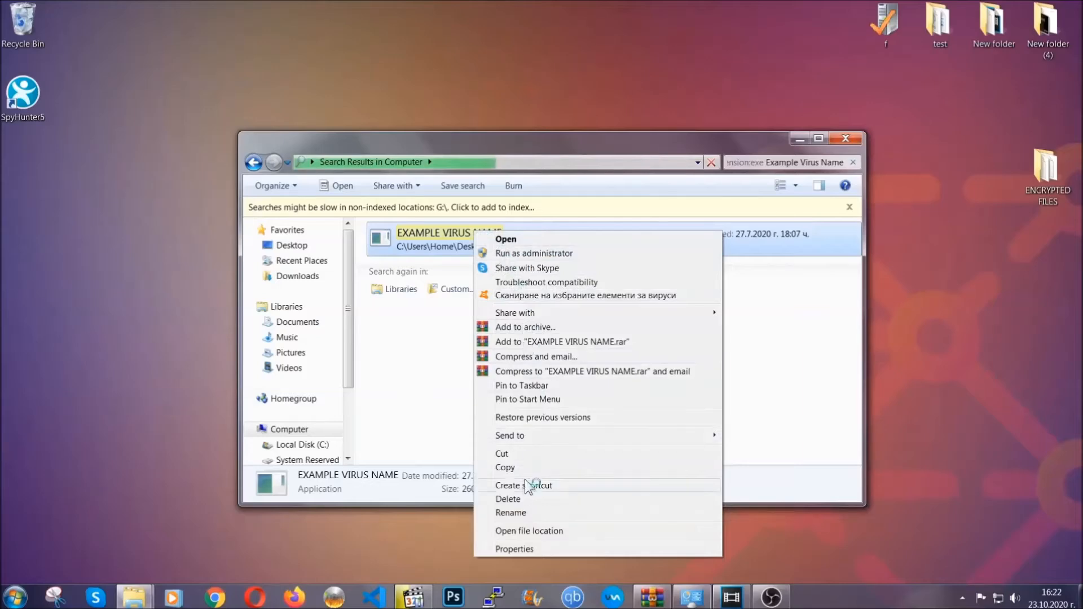
click(522, 499)
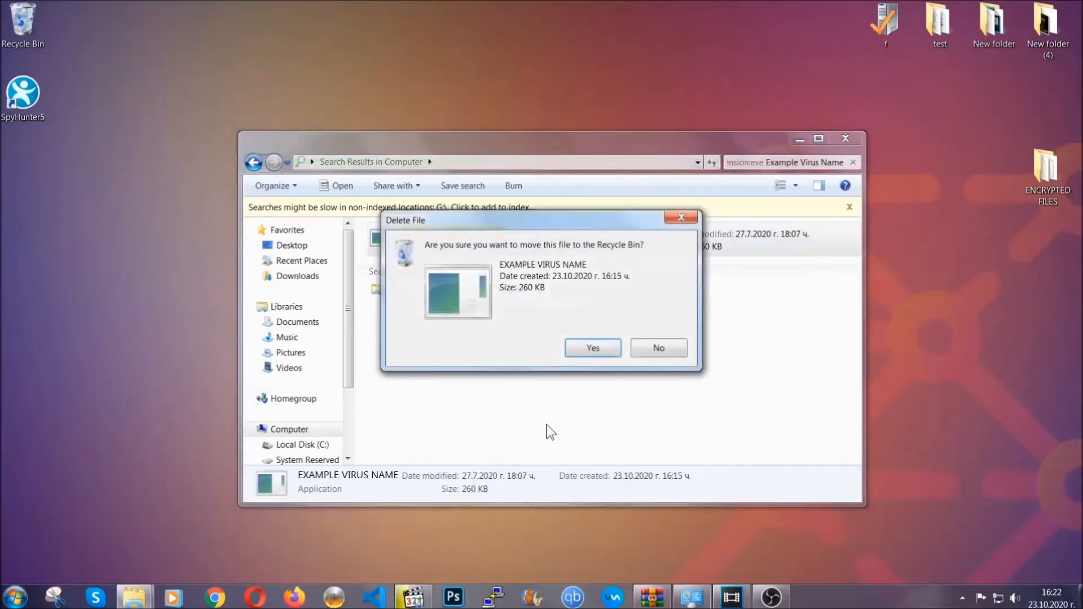
click(593, 348)
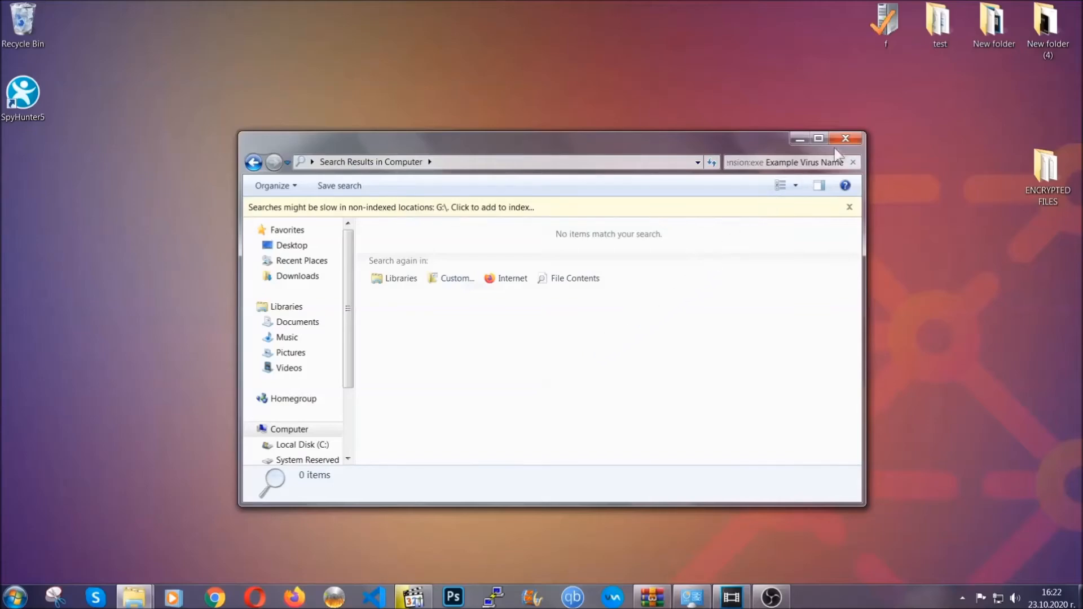
click(846, 138)
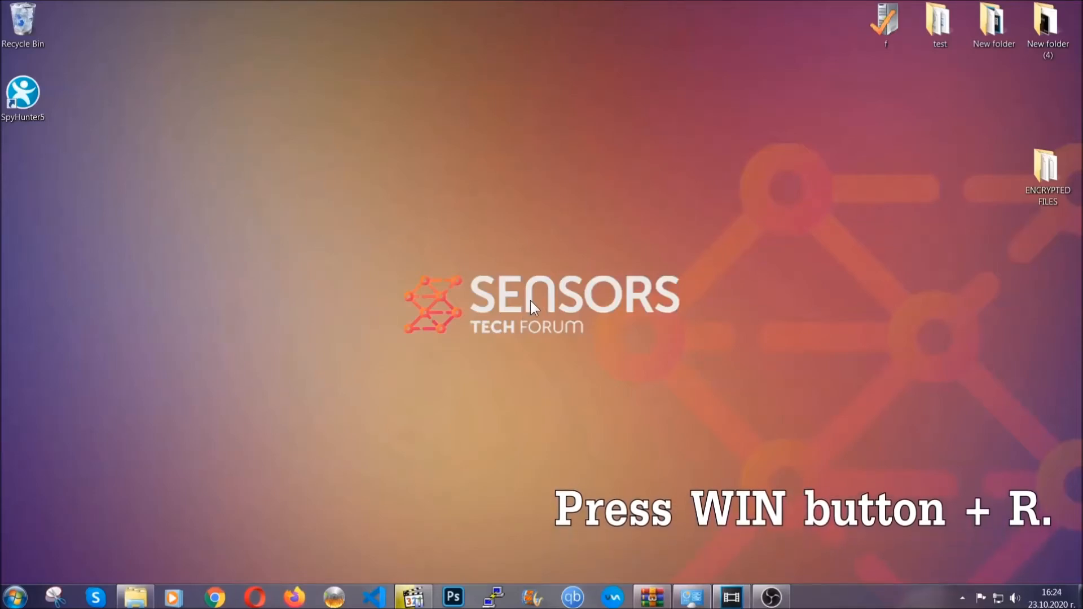
Step: Launch the Registry Editor by running the command REGEDIT
key(super+r)
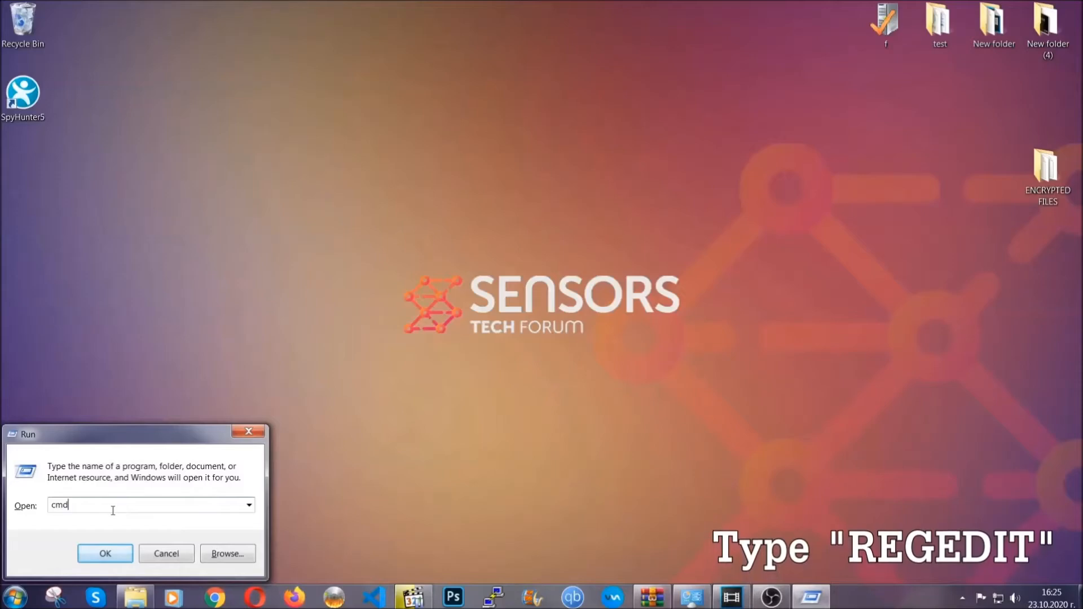
text(REGE)
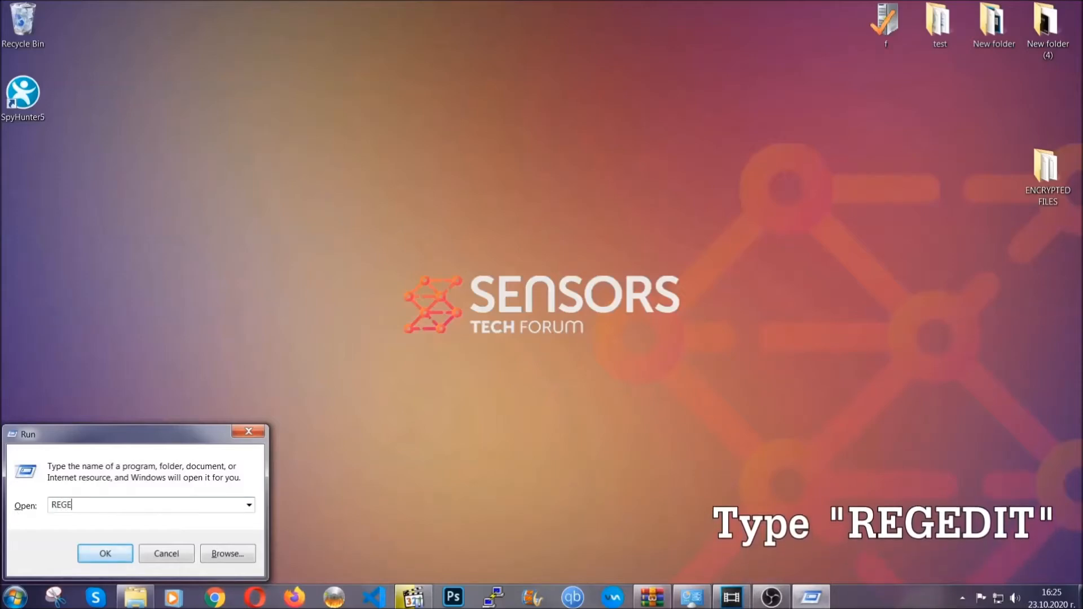
text(DIT)
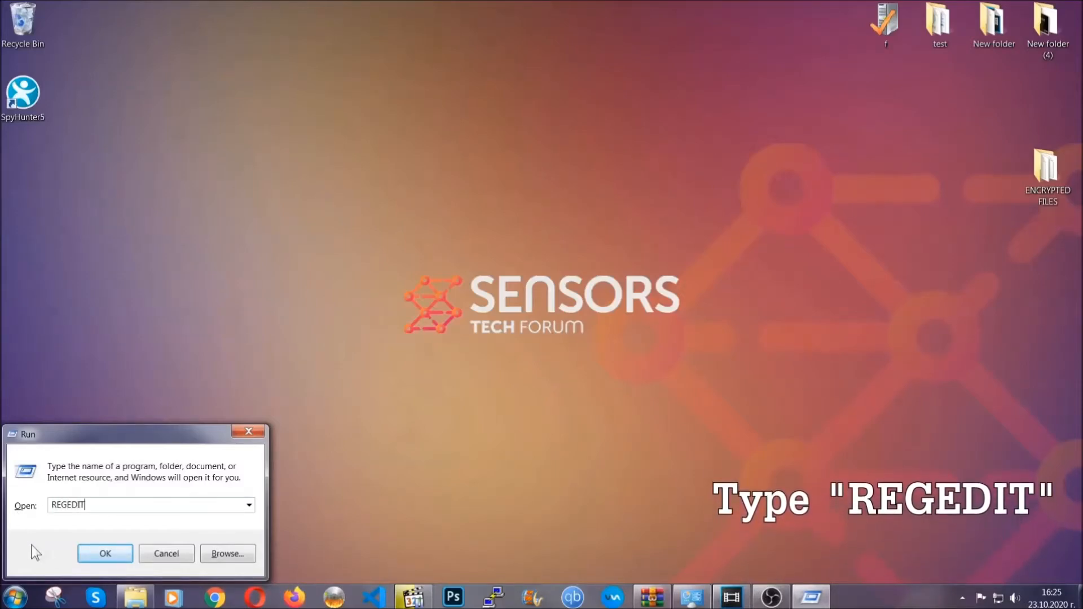
click(93, 550)
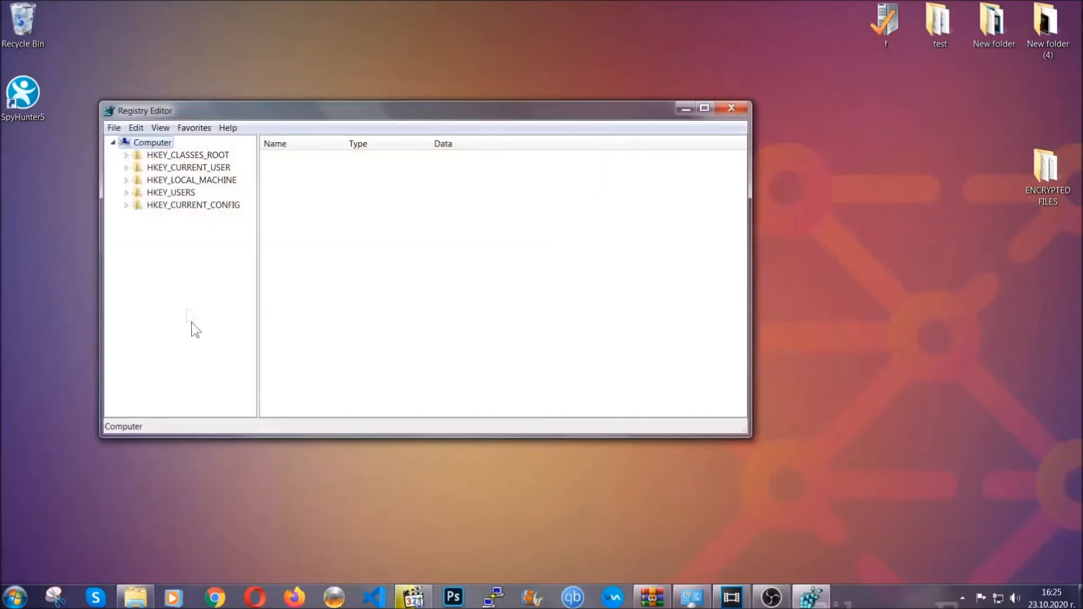
Step: Export the entire registry to the Desktop as a registration file named BACKUP
click(115, 129)
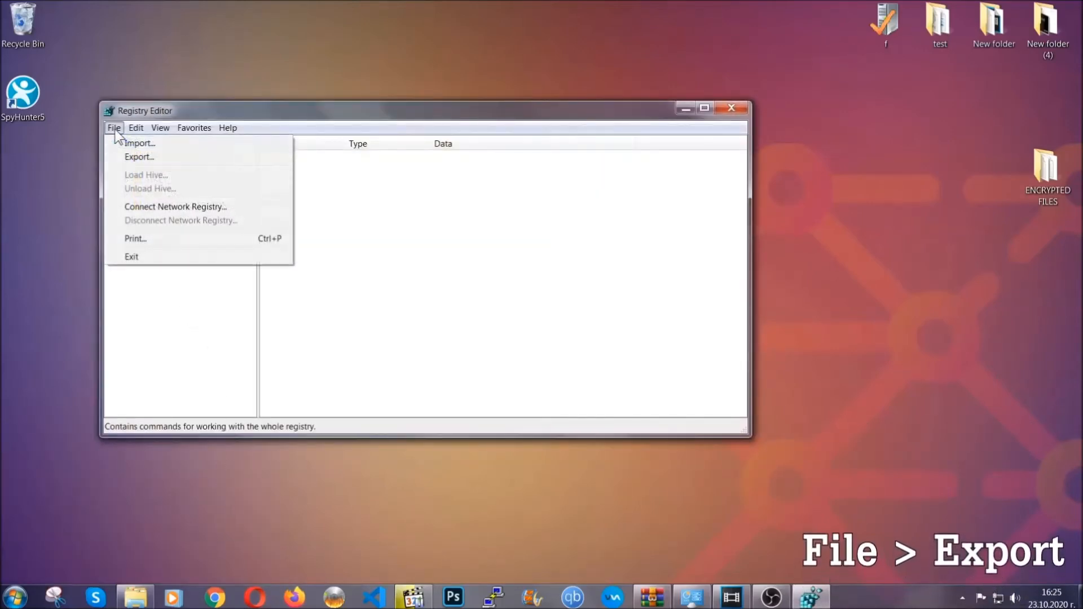
click(141, 156)
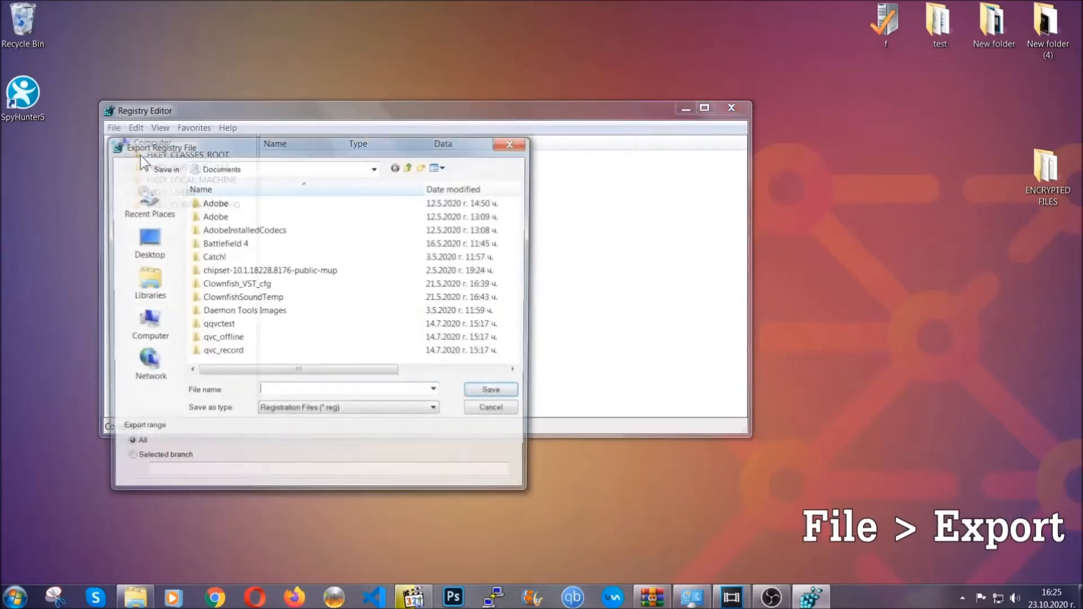
click(141, 238)
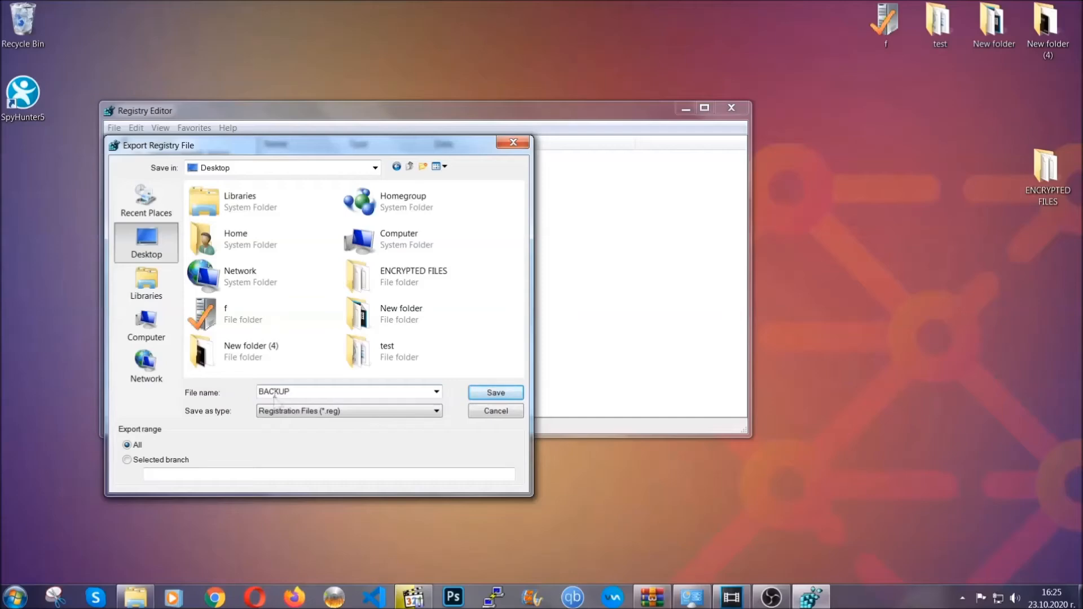
click(489, 394)
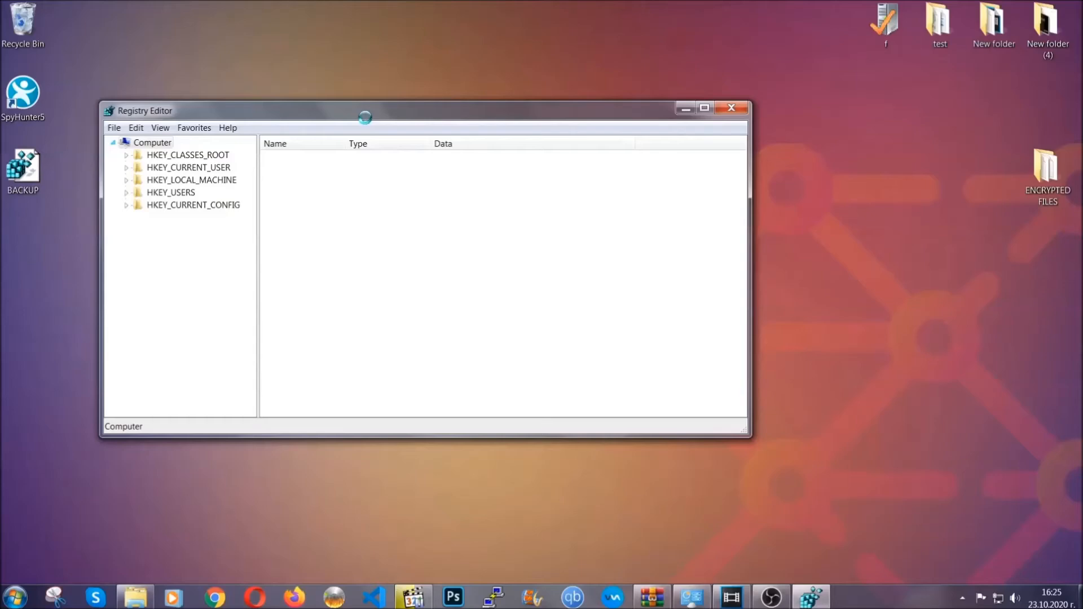
drag(365, 118, 473, 153)
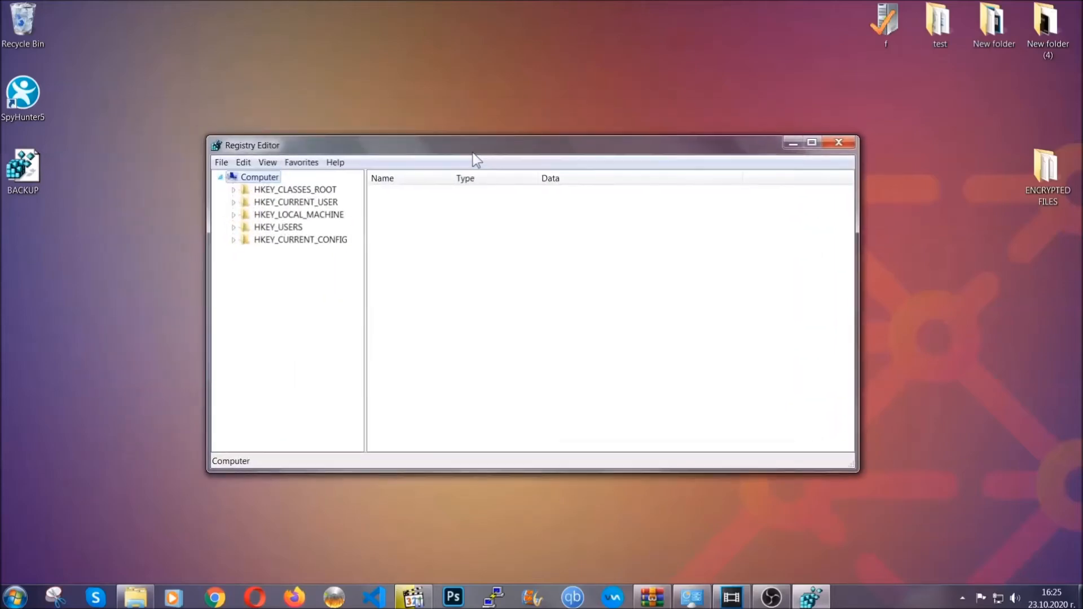
click(222, 163)
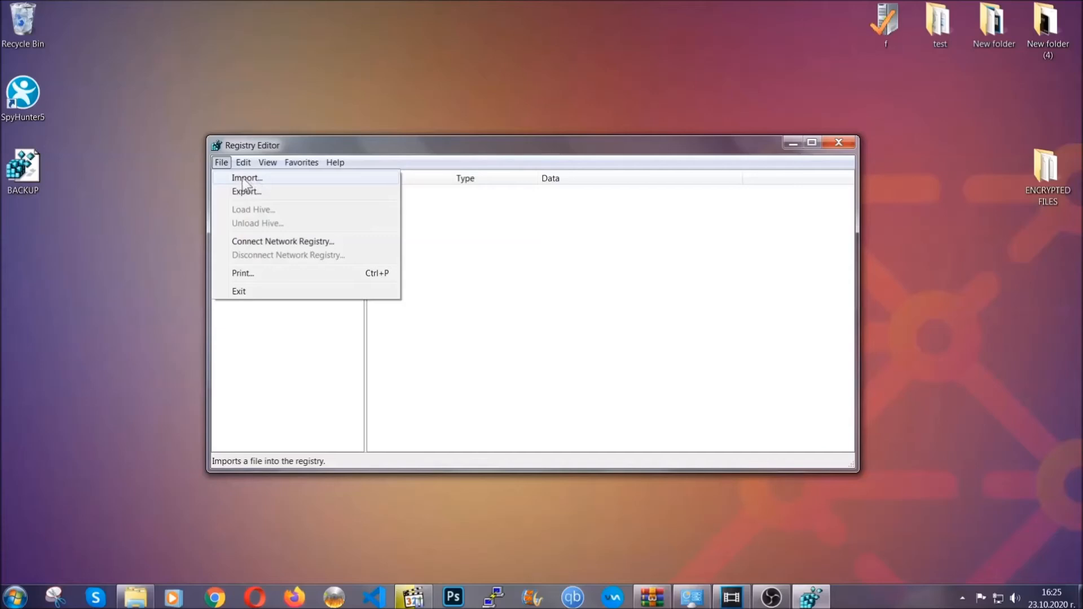
click(223, 162)
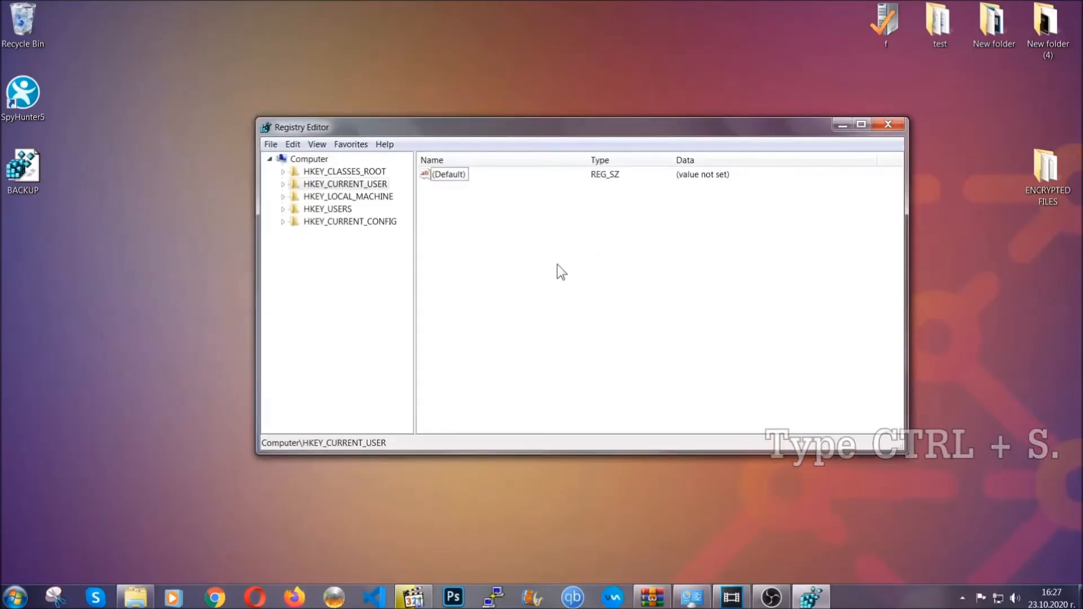
Step: Search the registry keys under HKEY_CURRENT_USER for "RunOnce"
key(ctrl+f)
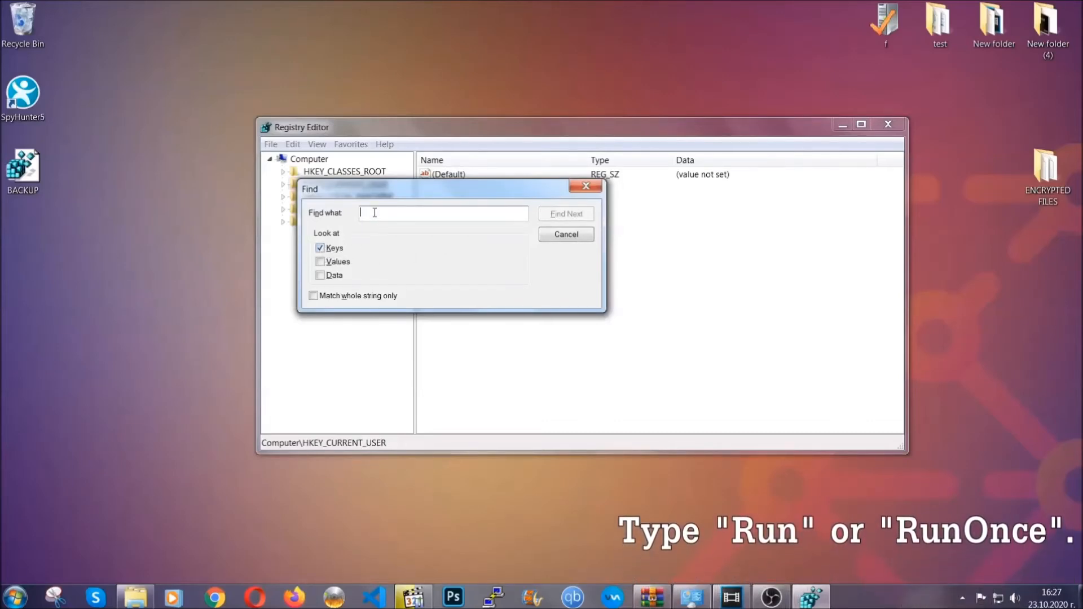
text(RunOnce)
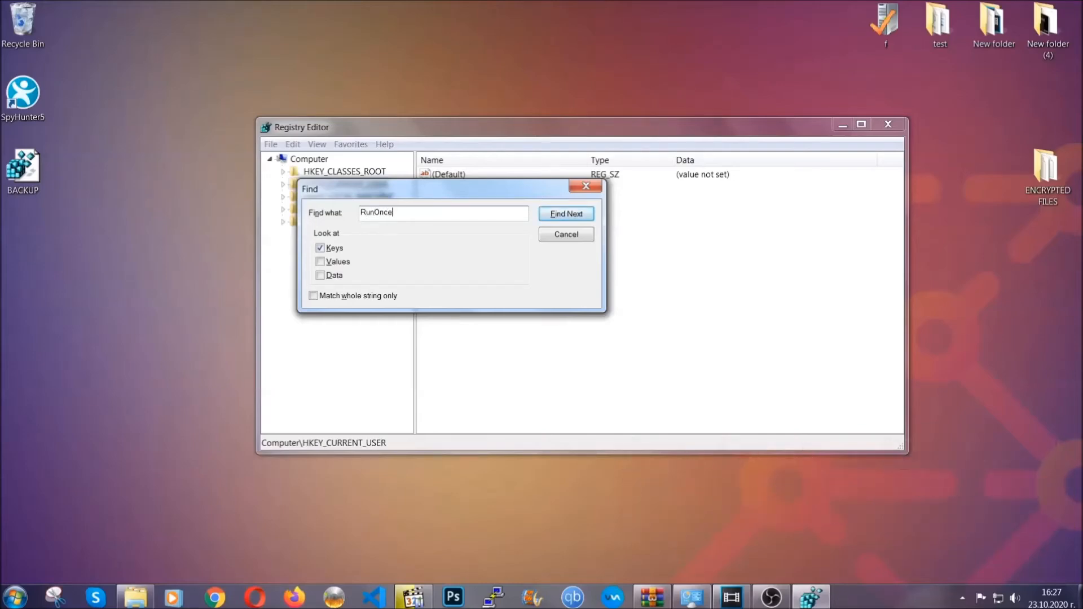
click(579, 216)
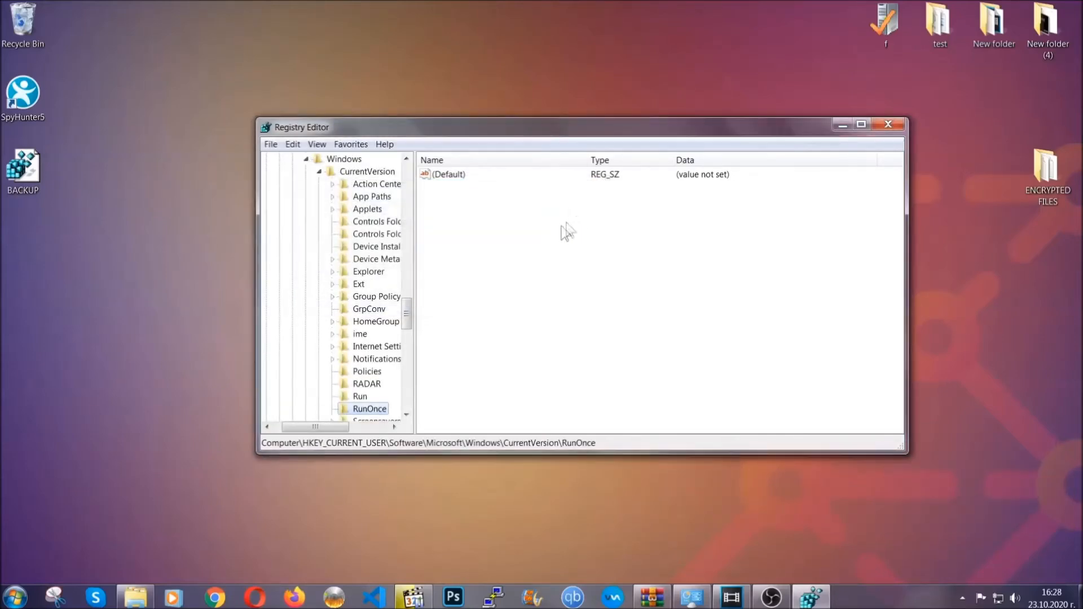
Step: Delete the value THE VIRUS from the Run key under CurrentVersion and close the Registry Editor
drag(410, 314, 409, 330)
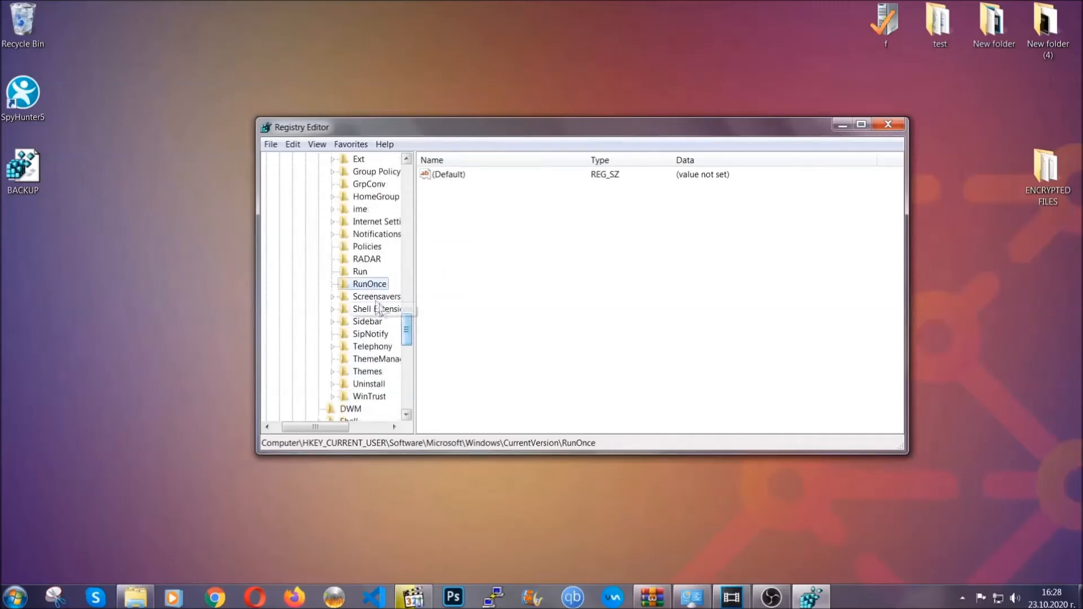
click(359, 272)
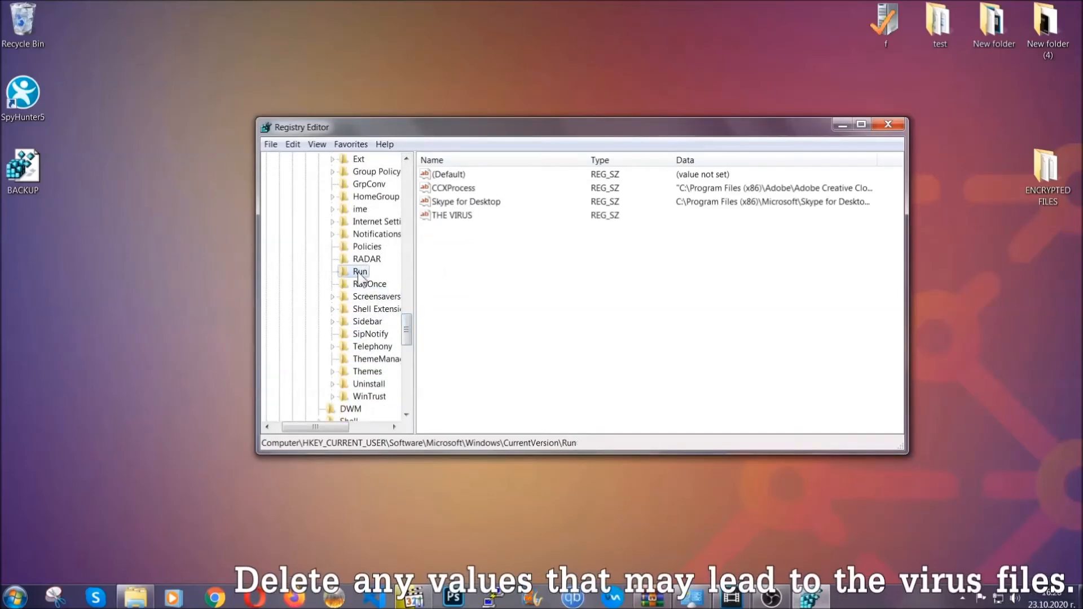
click(444, 217)
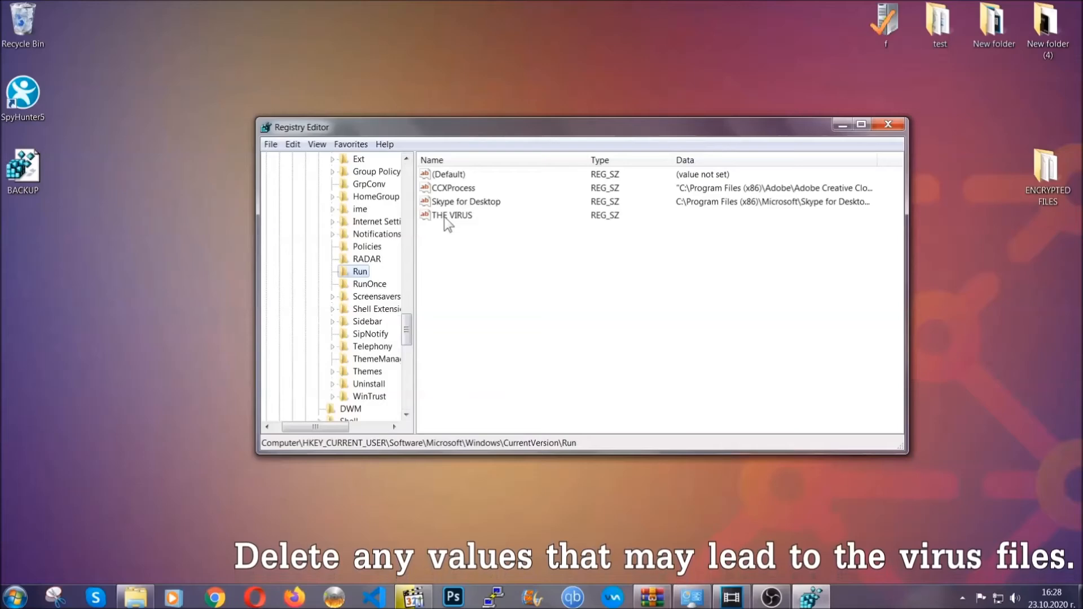
right_click(445, 218)
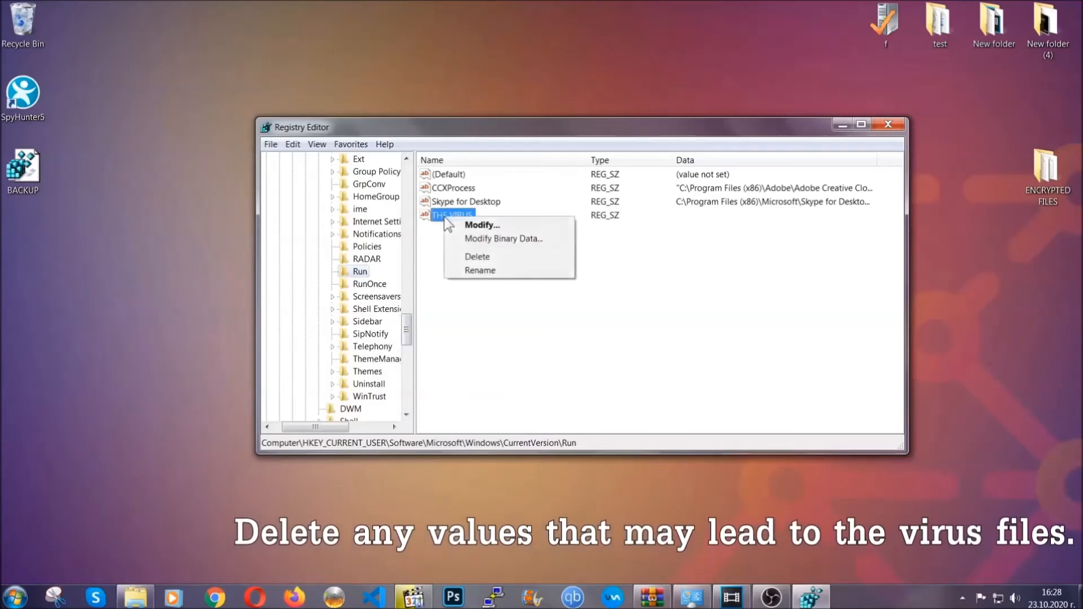
click(470, 259)
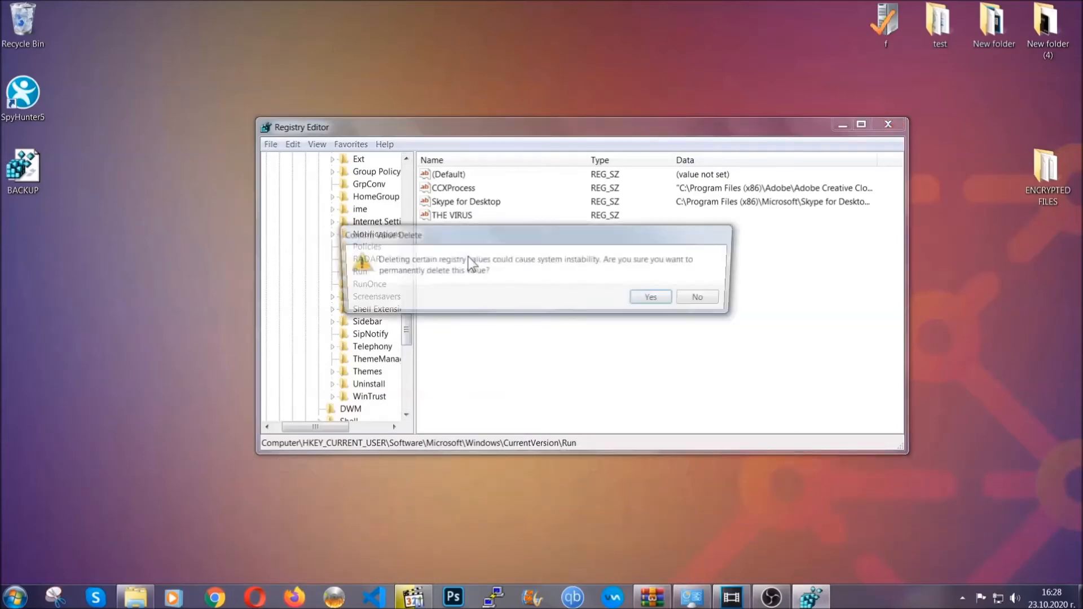
click(655, 299)
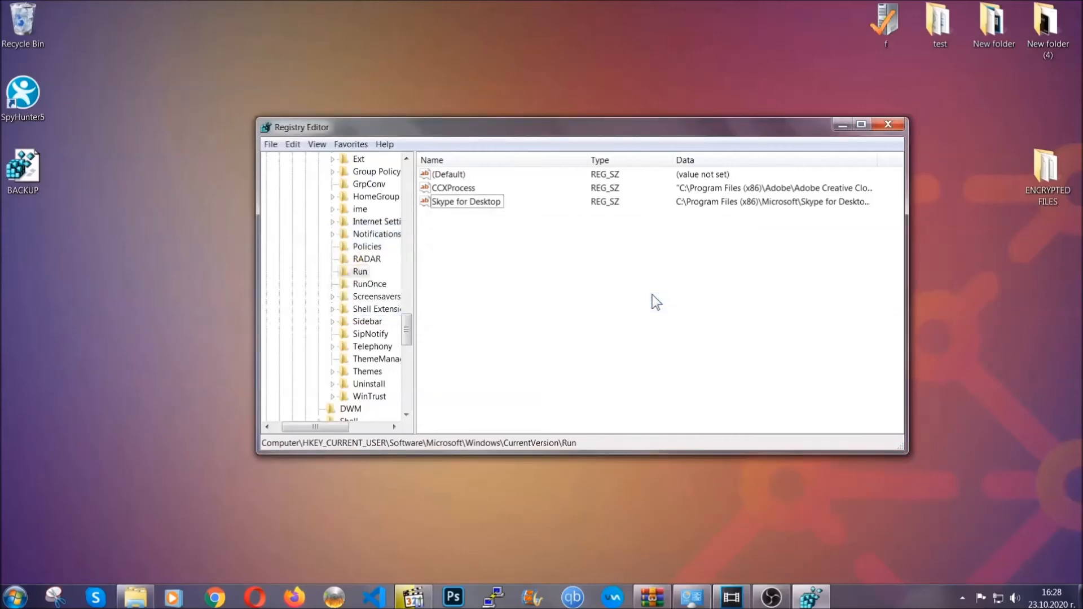
click(887, 124)
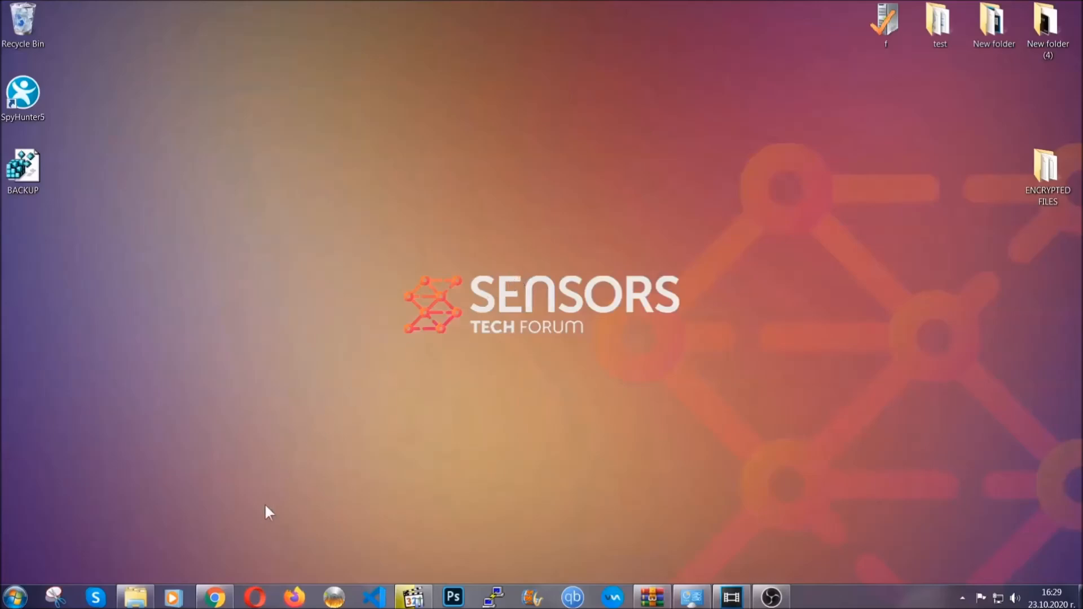
Step: Switch to Chrome and examine the article on recovering ransomware-encrypted files, including its web address and list of restore methods
click(214, 599)
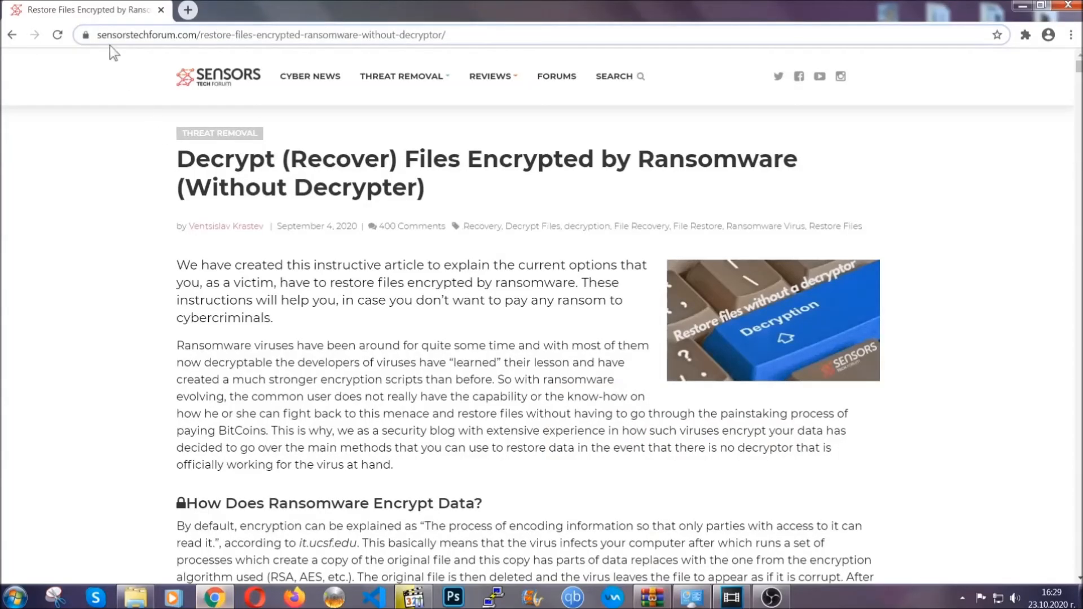
drag(96, 35, 274, 39)
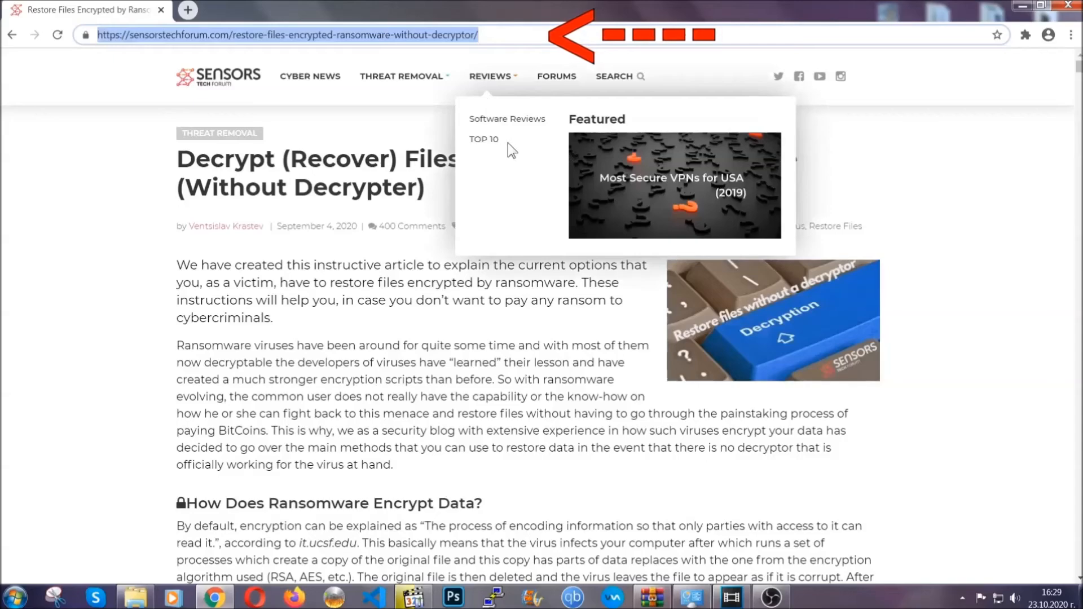
scroll(558, 304, down, 8)
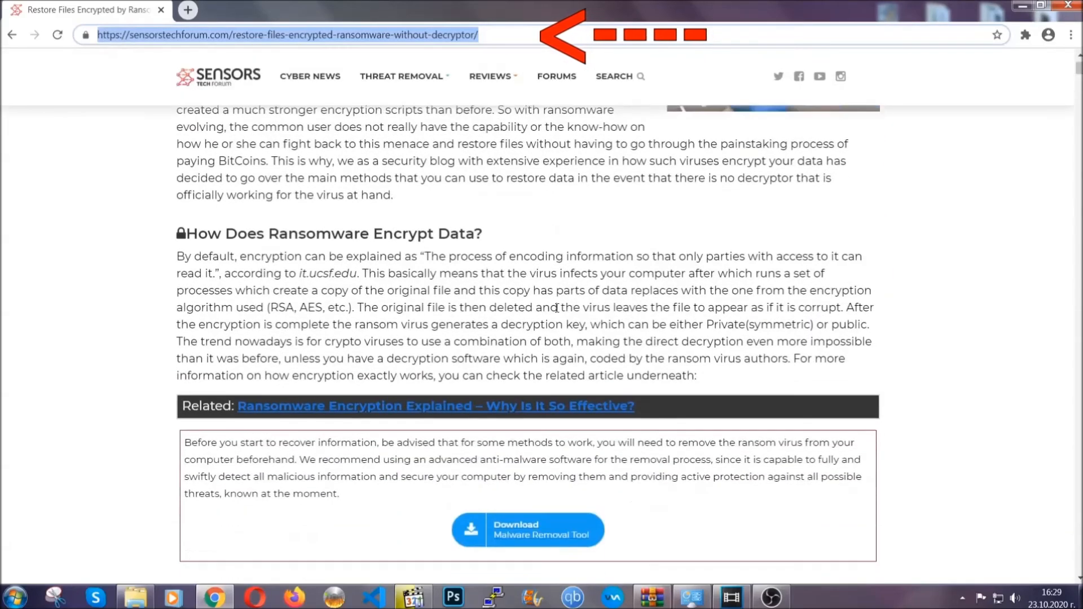
scroll(557, 306, down, 4)
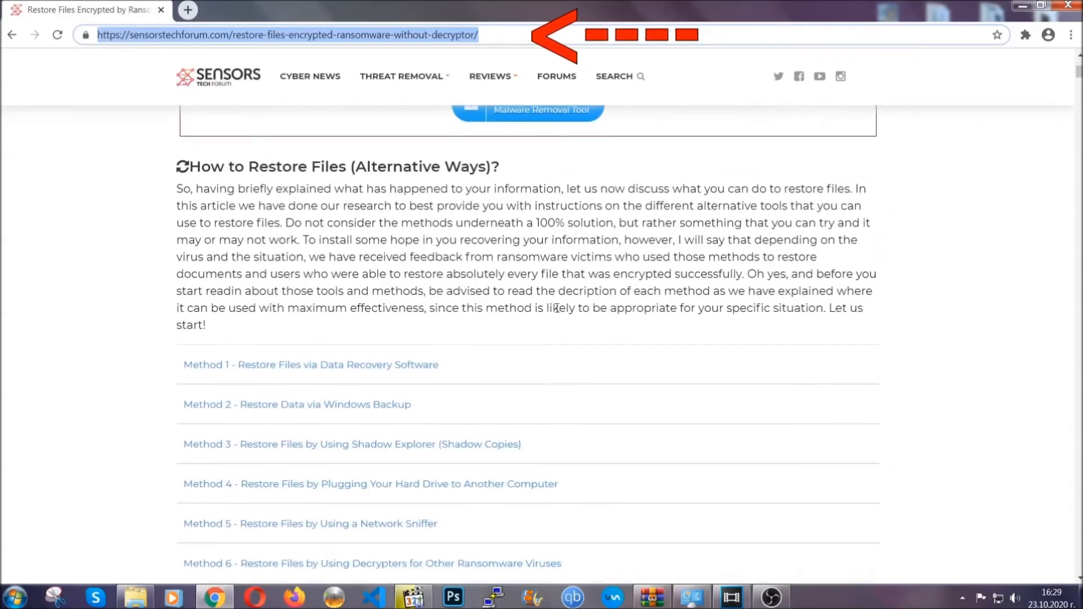
scroll(558, 311, down, 3)
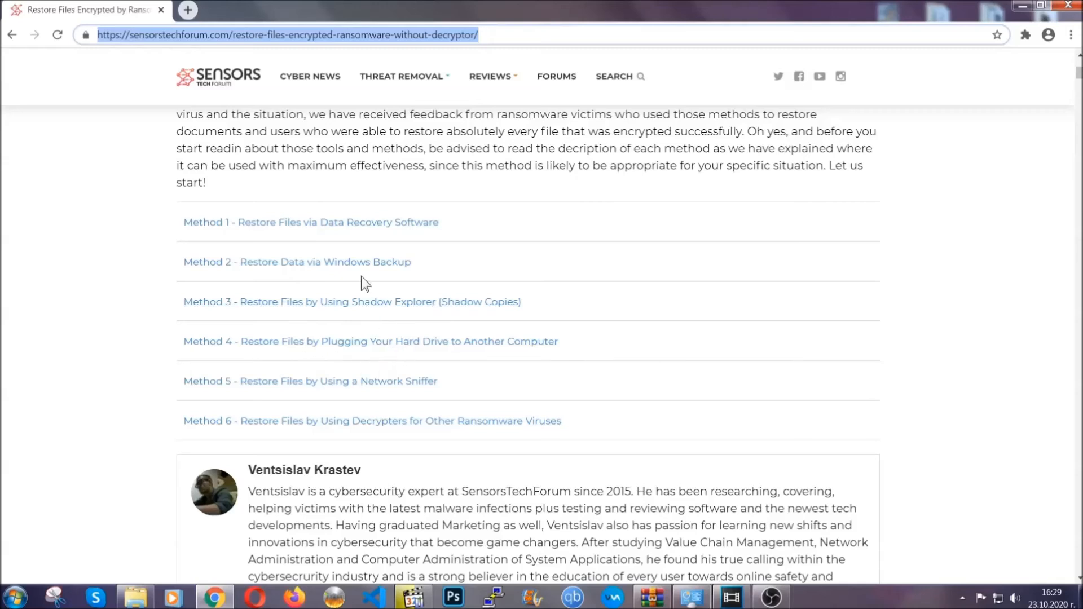
Step: Expand Method 2 - Restore Data via Windows Backup and review its appropriate situation, difficulty and list of steps
click(337, 262)
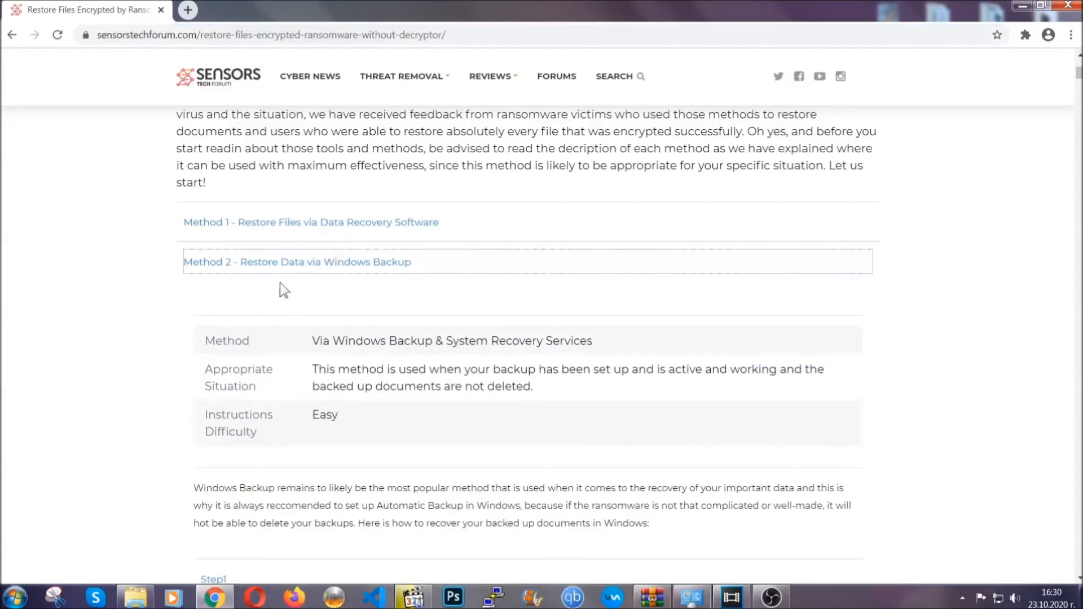
drag(315, 340, 388, 433)
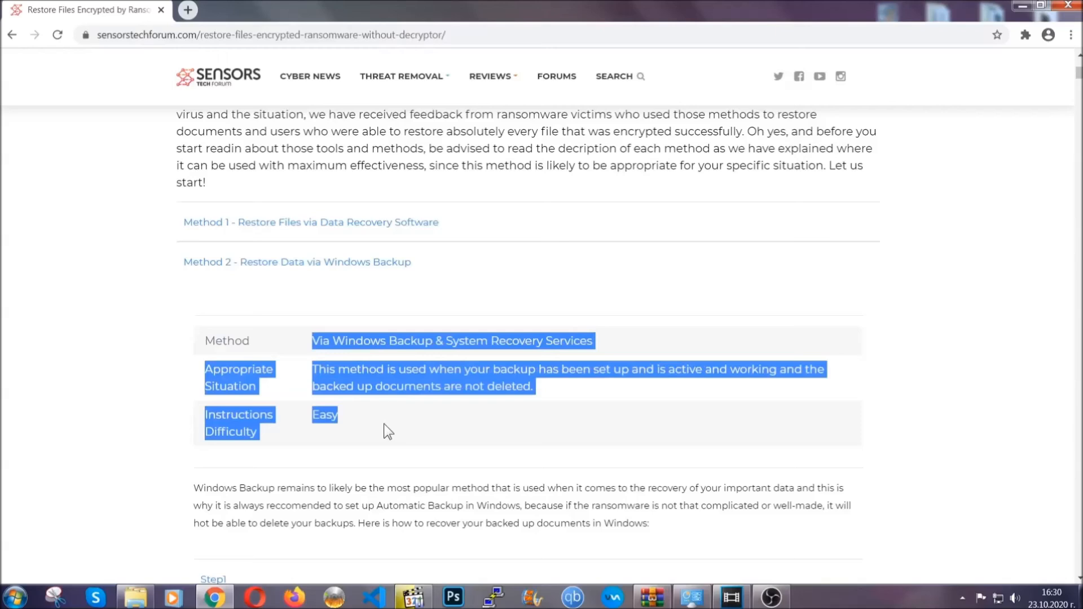
click(383, 424)
scroll(387, 421, down, 5)
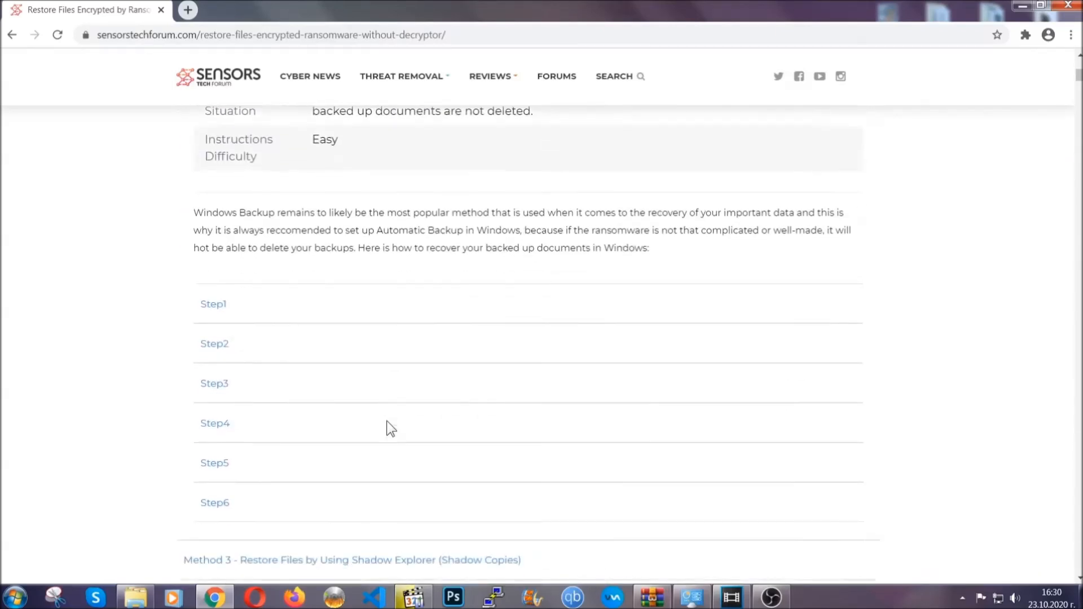
Step: Expand Step1, Step2 and Step3 of the Windows Backup method and read the instructions in each
click(219, 296)
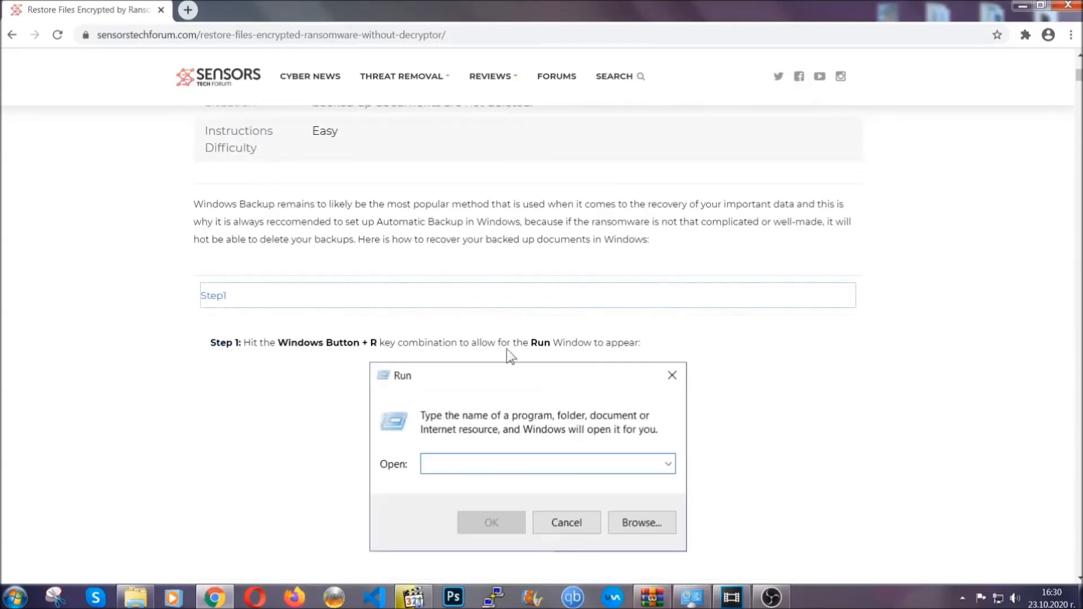
scroll(500, 346, down, 5)
click(257, 352)
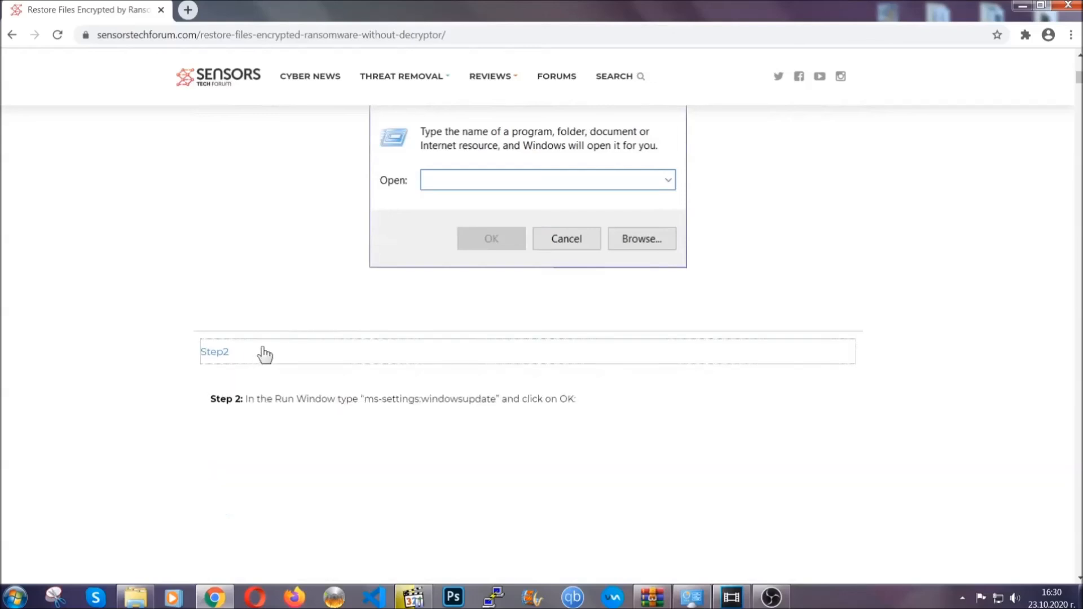
scroll(489, 363, down, 5)
click(319, 410)
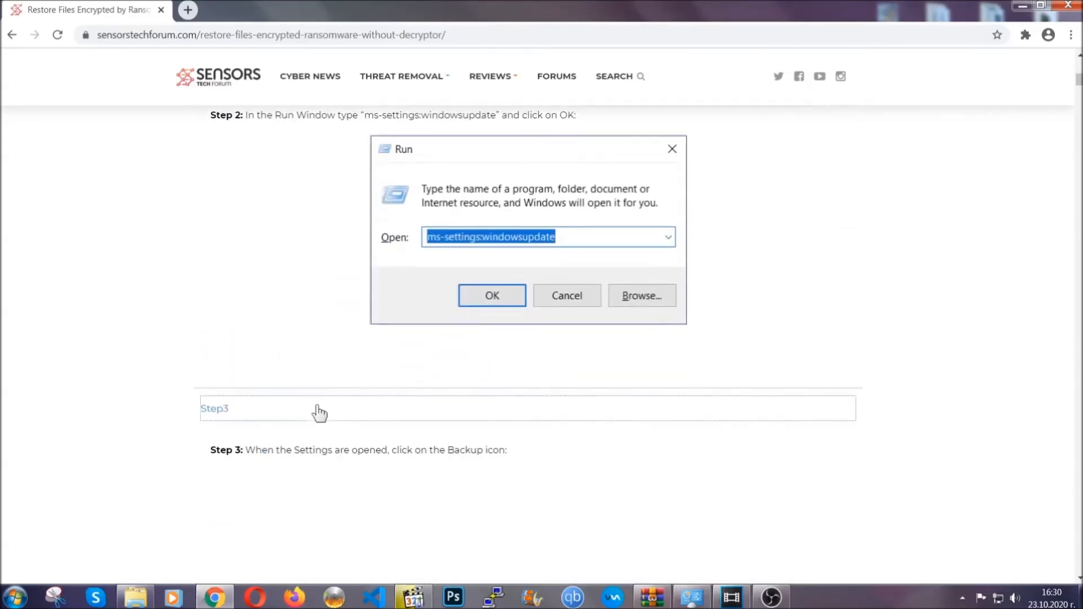
scroll(478, 383, down, 4)
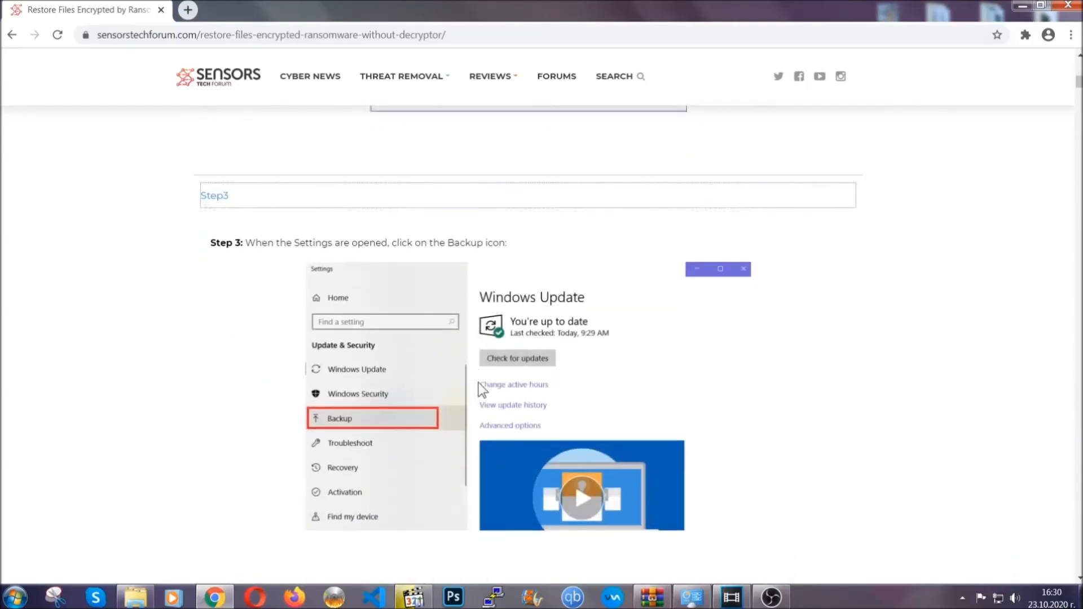
Step: Look over the remaining restore methods to the end of the article, return to its title, and minimize the browser window
scroll(478, 384, down, 3)
scroll(475, 385, down, 2)
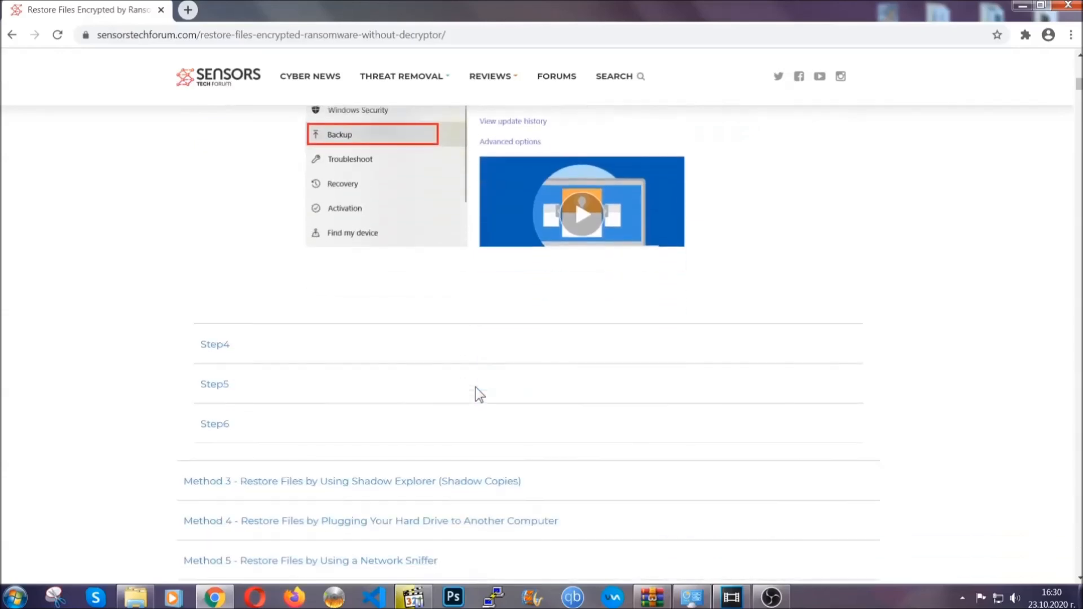
scroll(475, 387, down, 7)
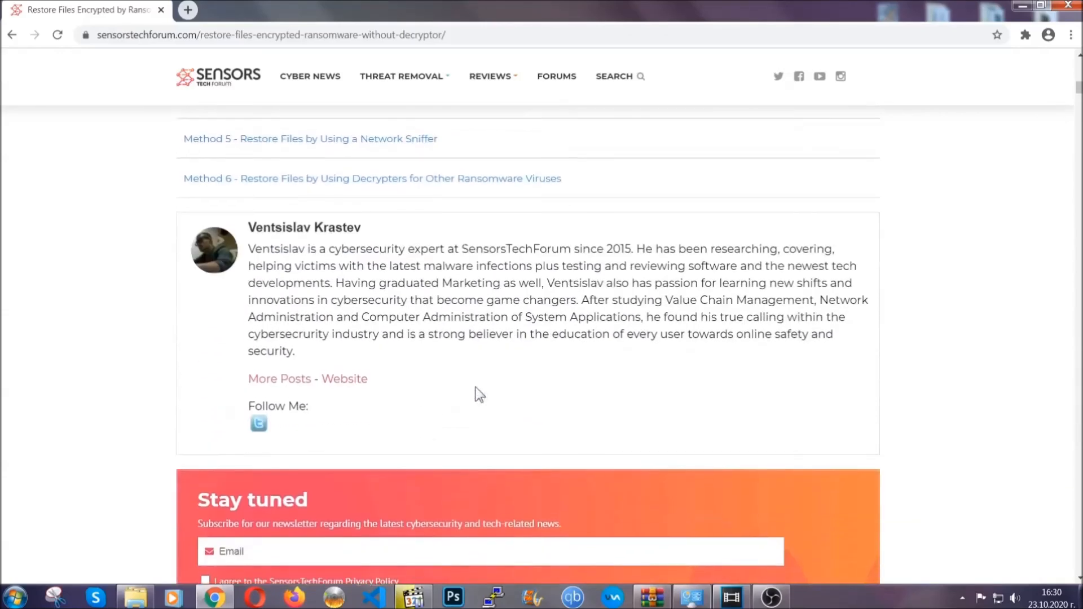
scroll(475, 387, up, 20)
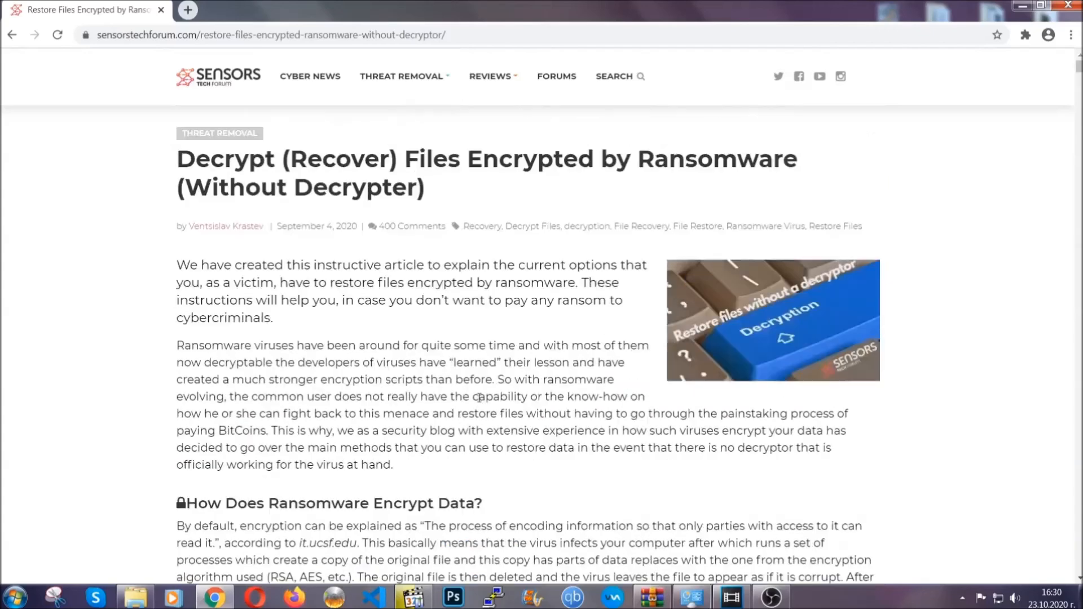
click(1020, 5)
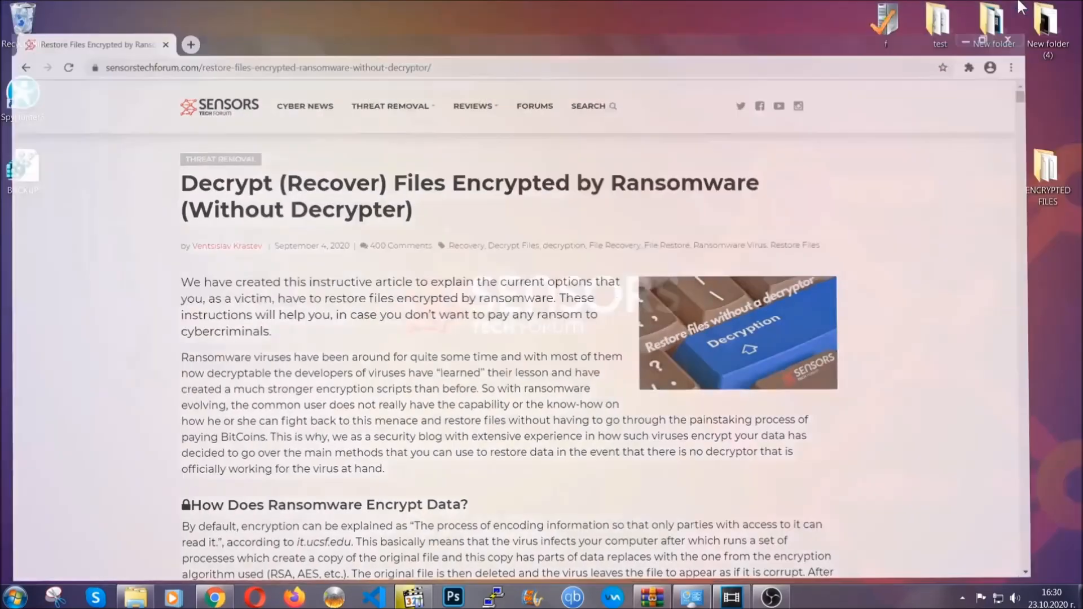